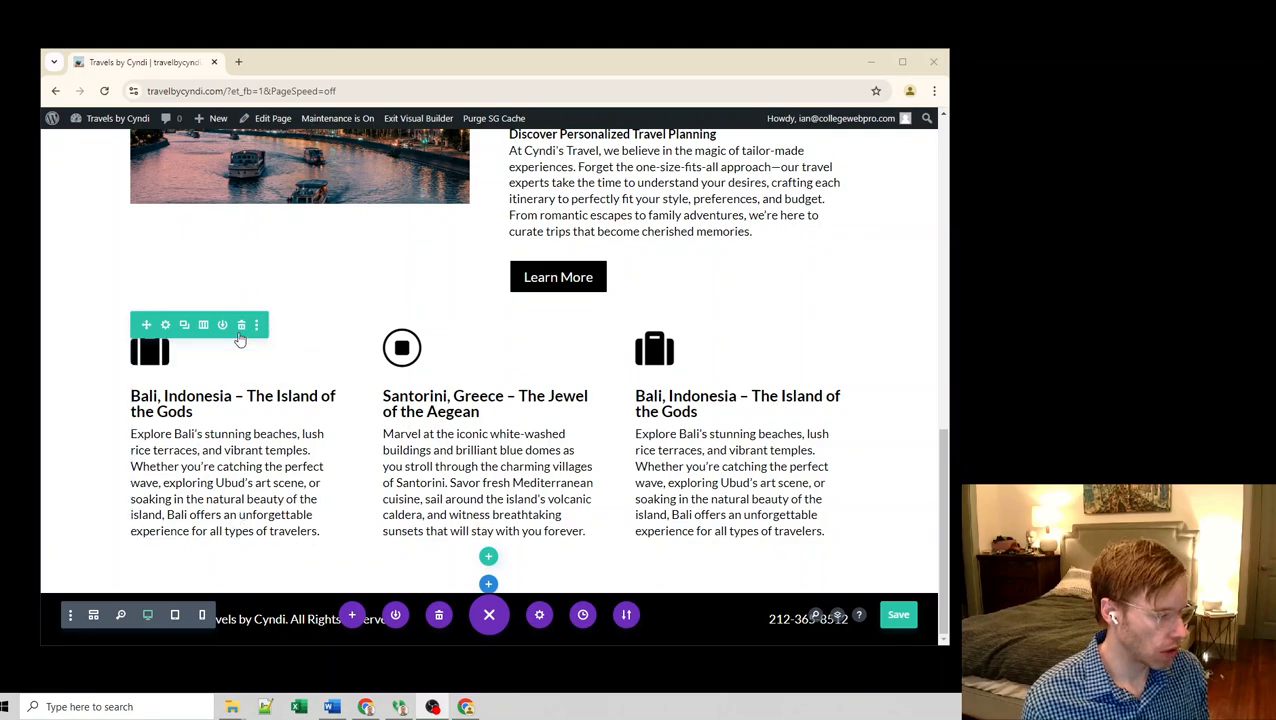
pyautogui.scroll(3, 200, 320)
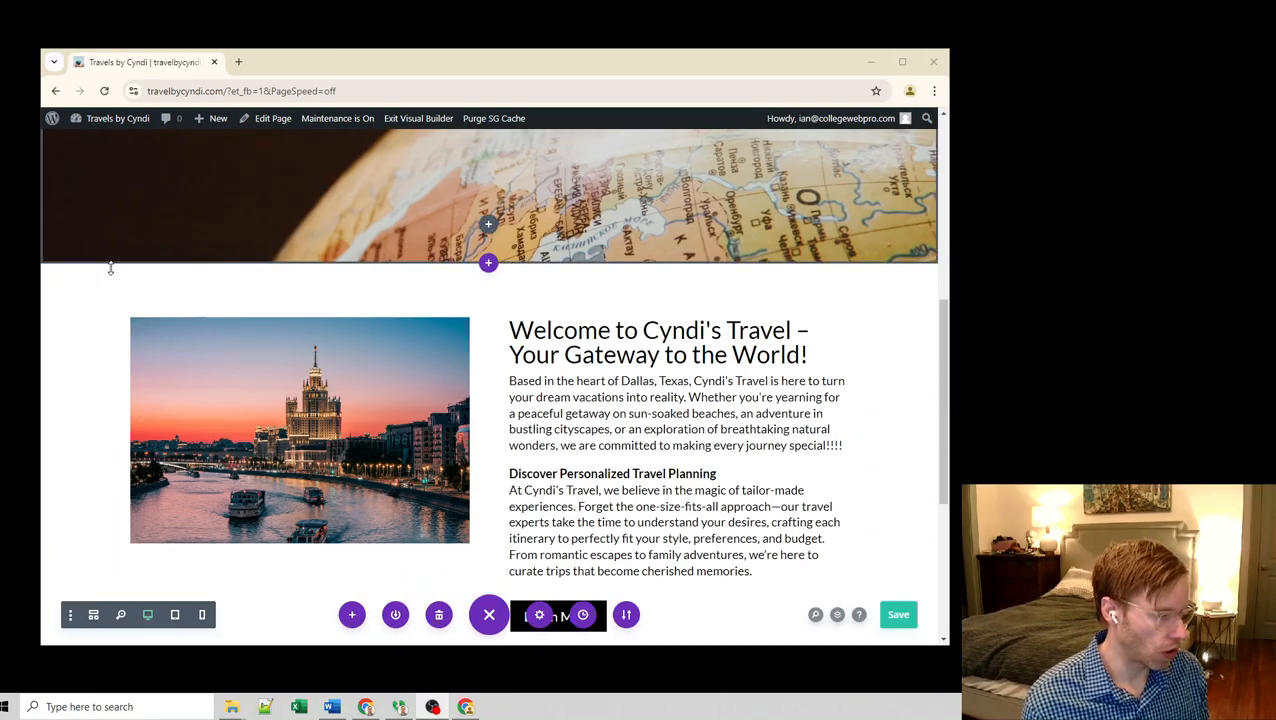
pyautogui.scroll(-3, 125, 296)
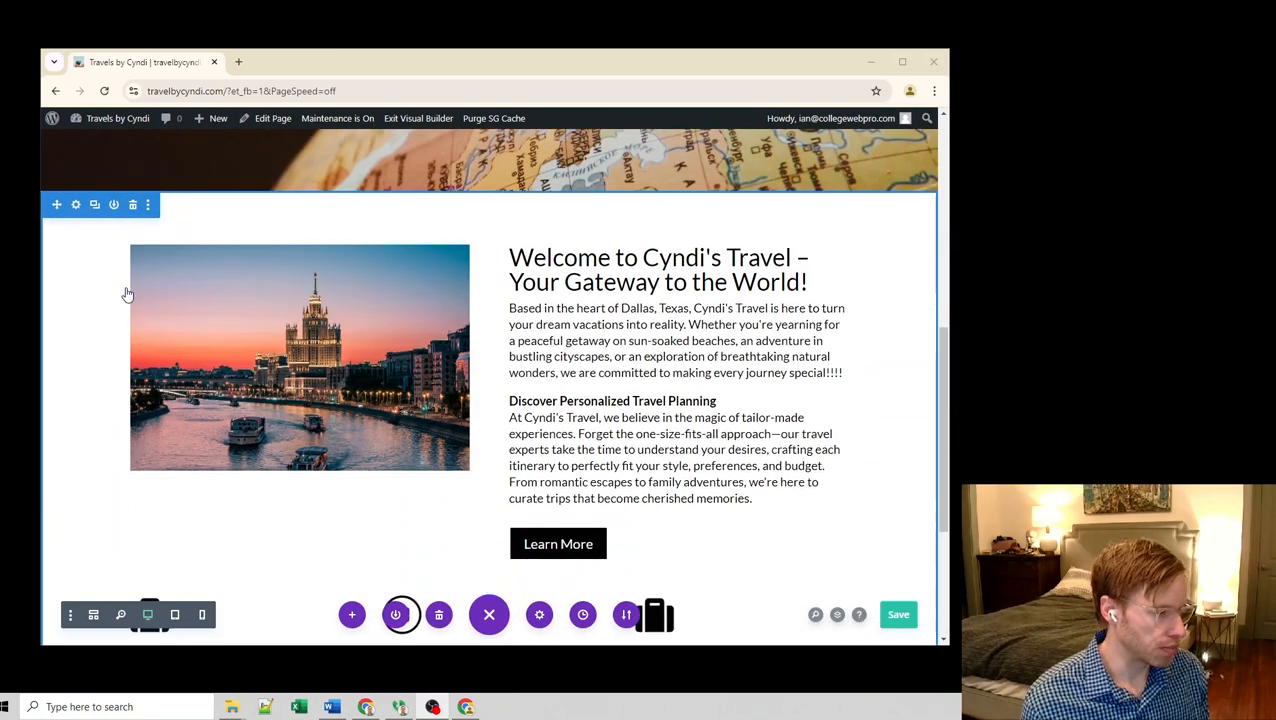
pyautogui.scroll(3, 124, 290)
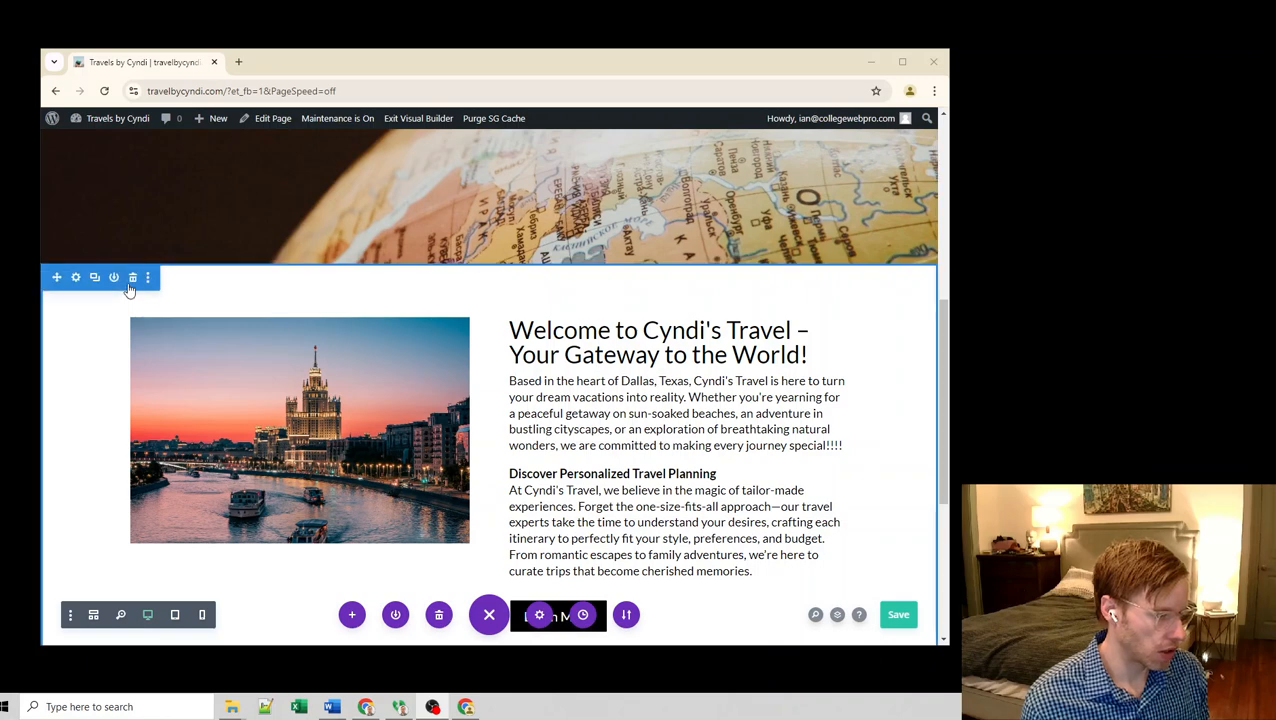
pyautogui.scroll(-2, 130, 287)
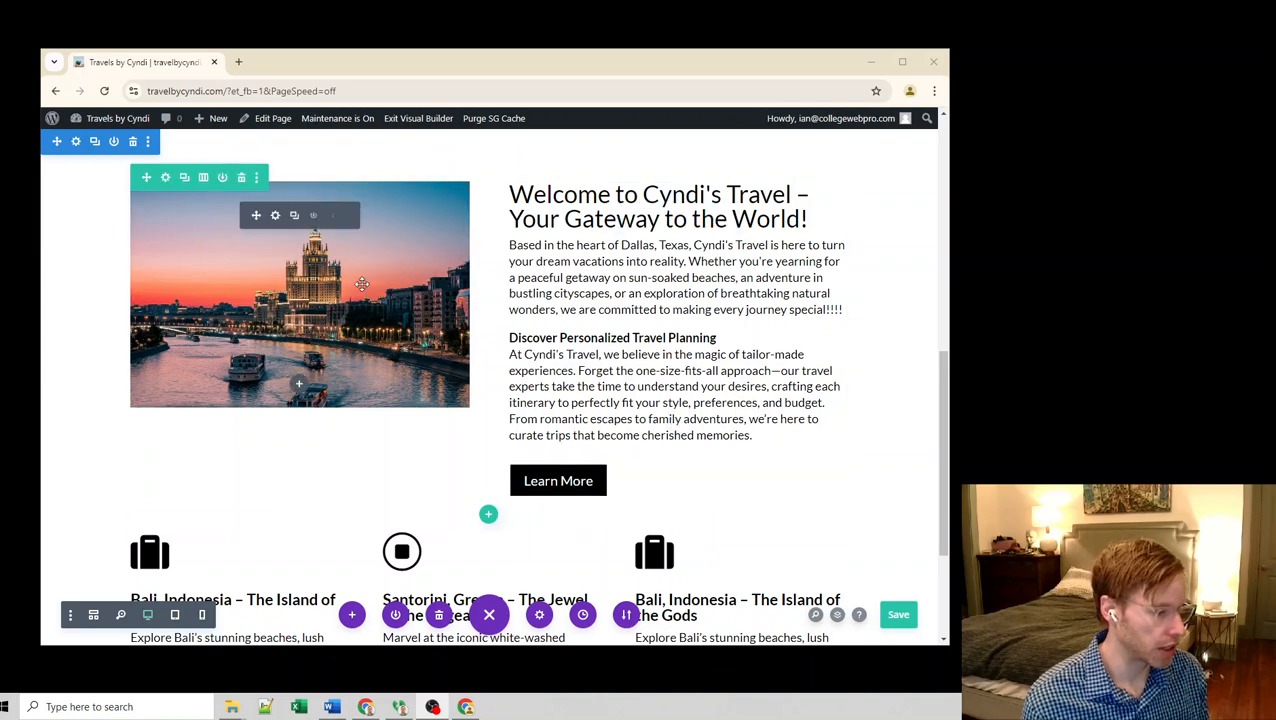
# Add a regular section with a single-column row below the three destination blurbs.
pyautogui.scroll(-3, 361, 284)
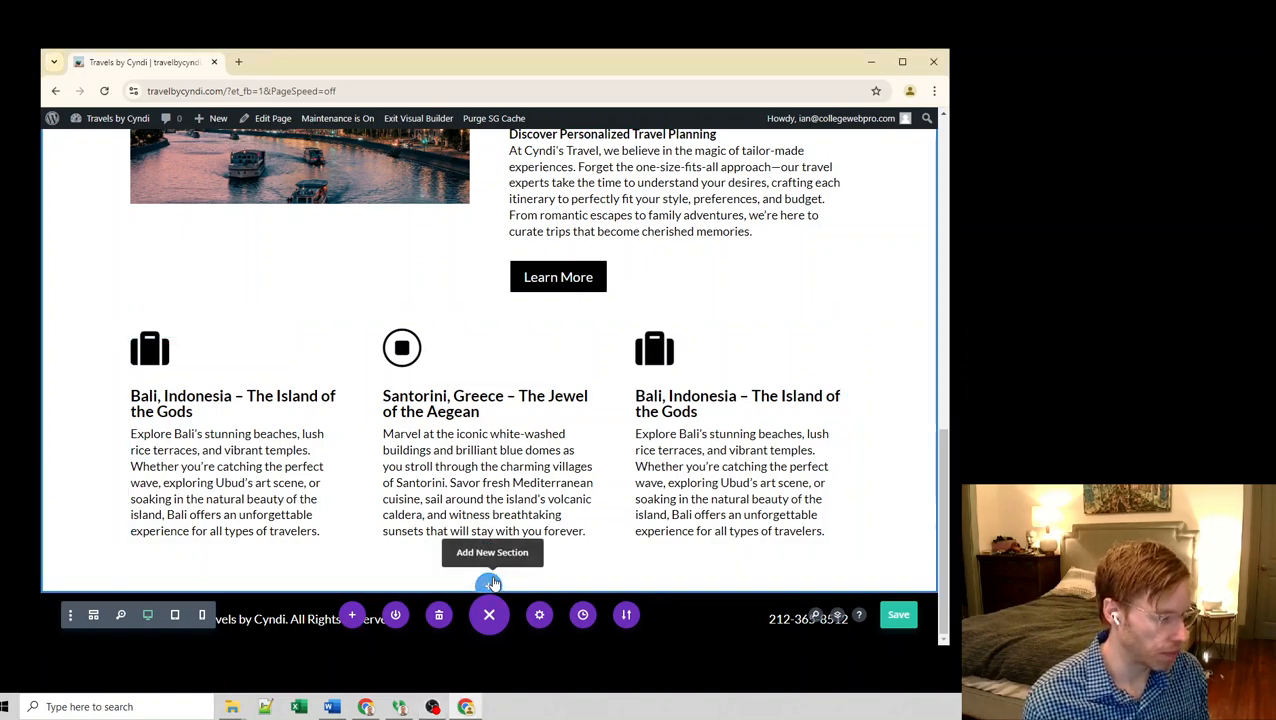
pyautogui.click(490, 584)
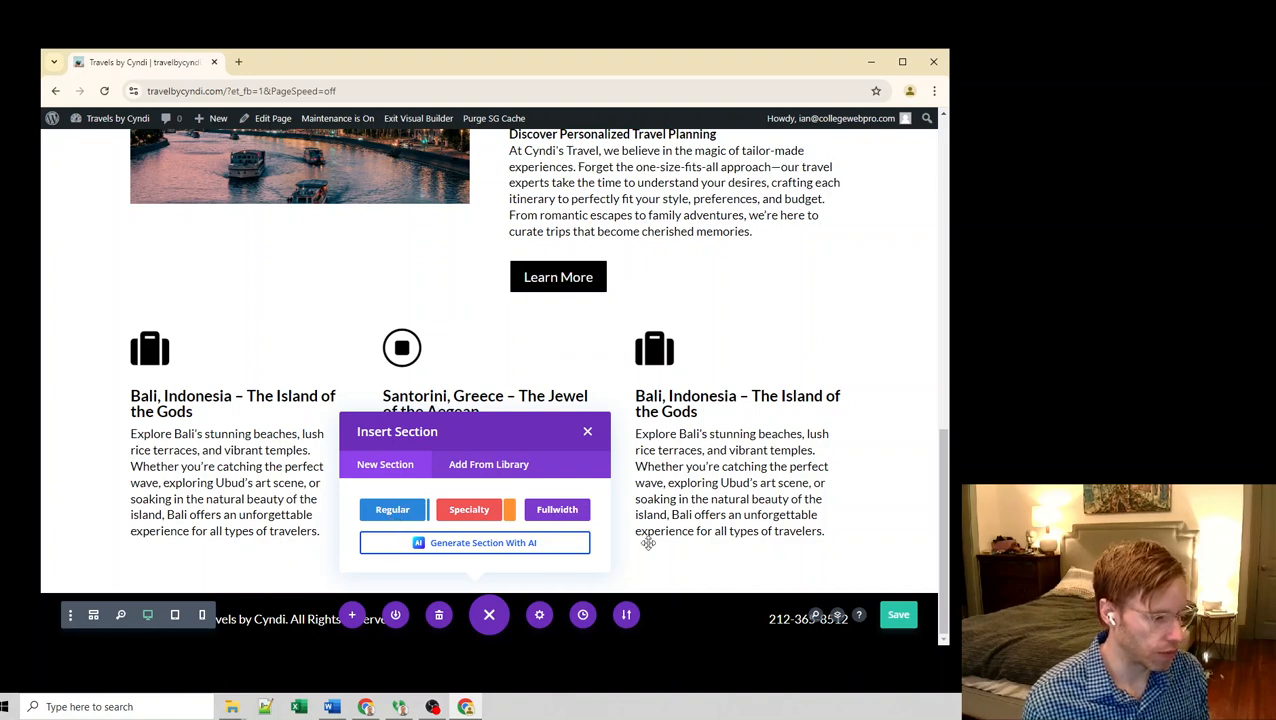
pyautogui.click(398, 512)
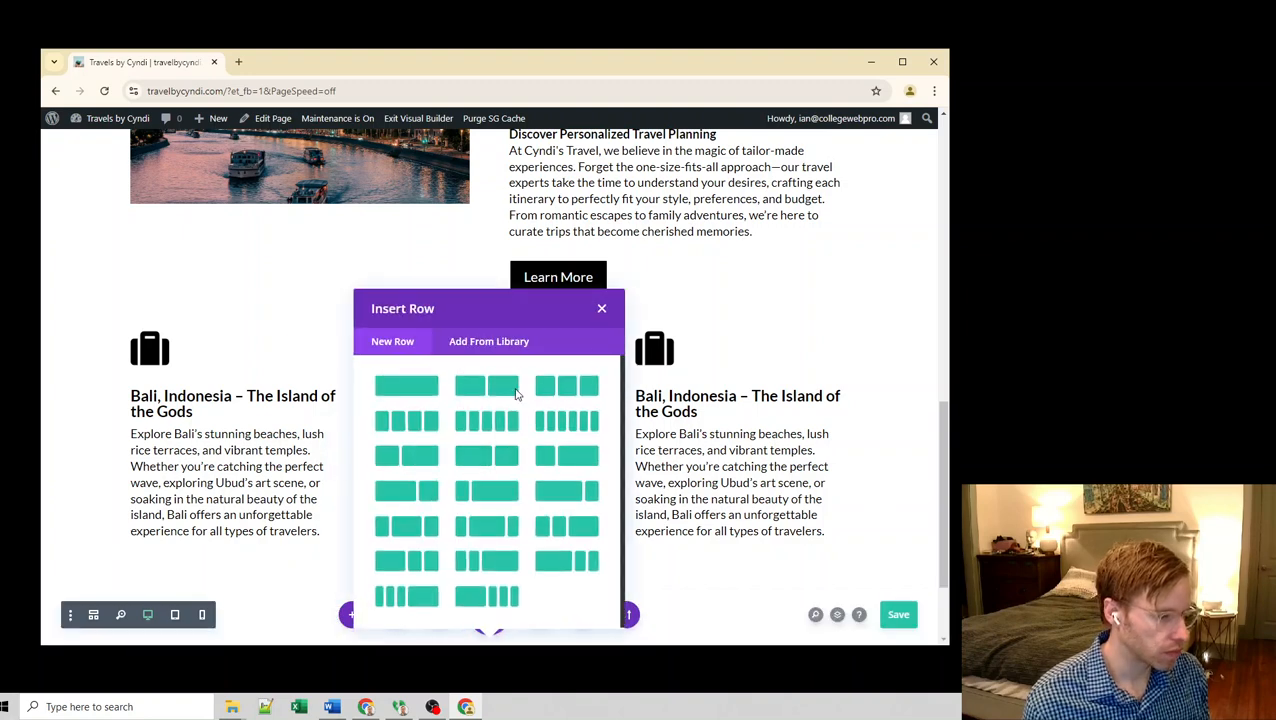
pyautogui.scroll(-2, 219, 481)
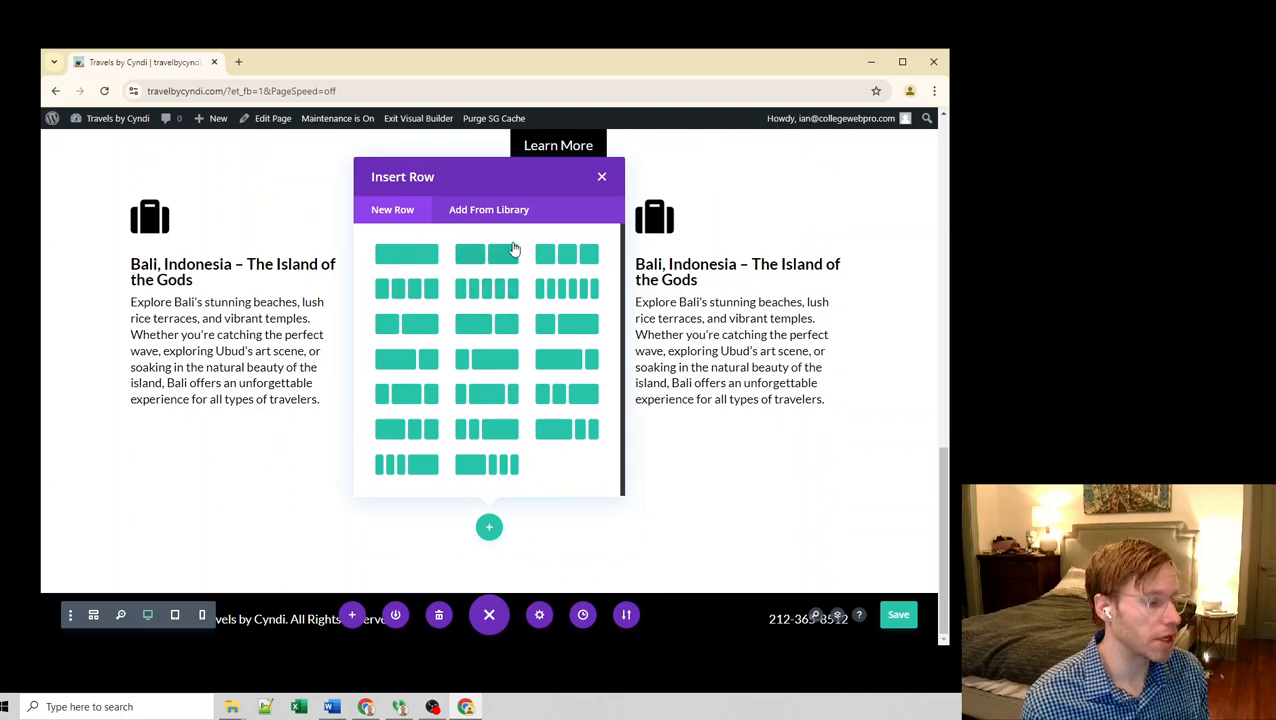
pyautogui.click(405, 258)
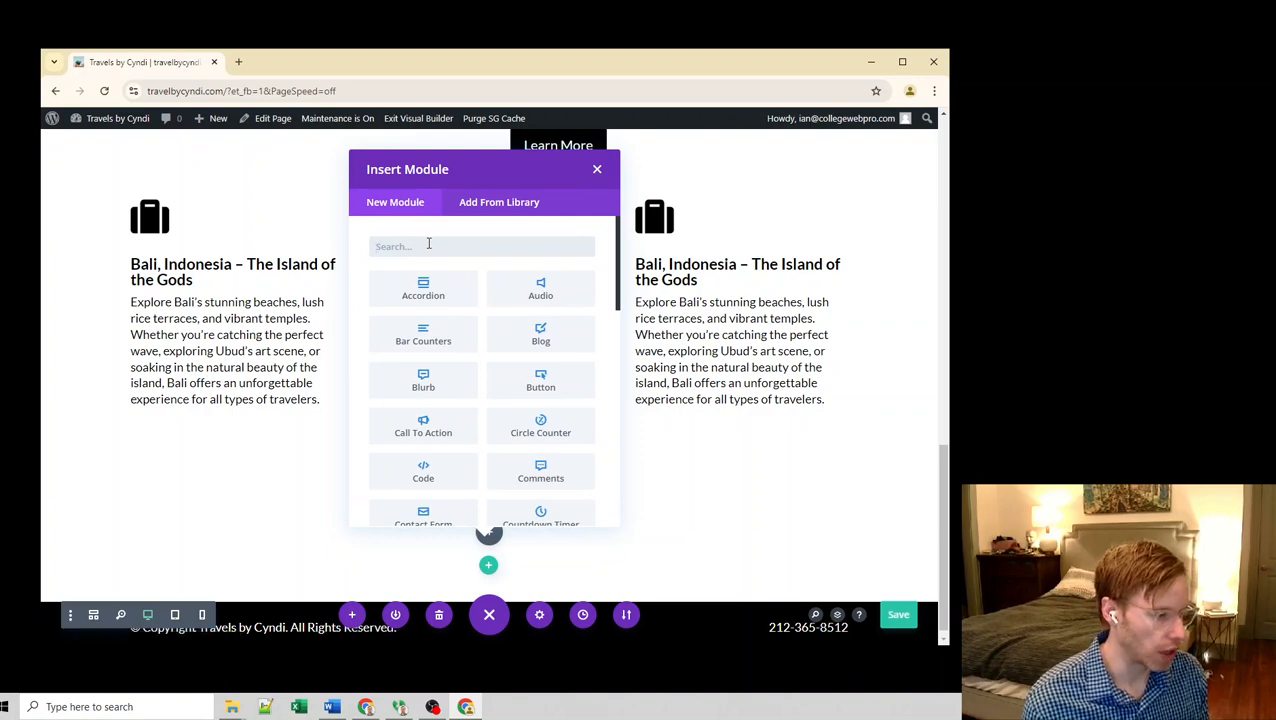
# Insert a Text module into the new row and duplicate it twice.
pyautogui.write('text')
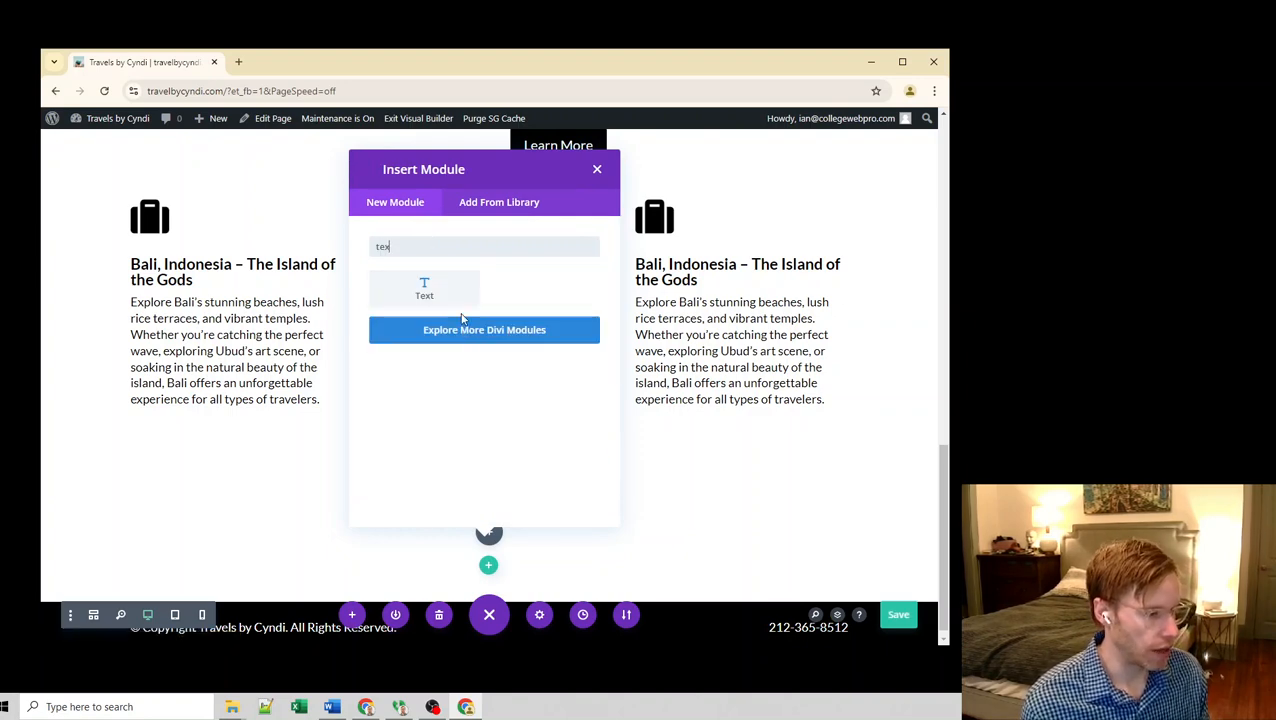
pyautogui.click(441, 300)
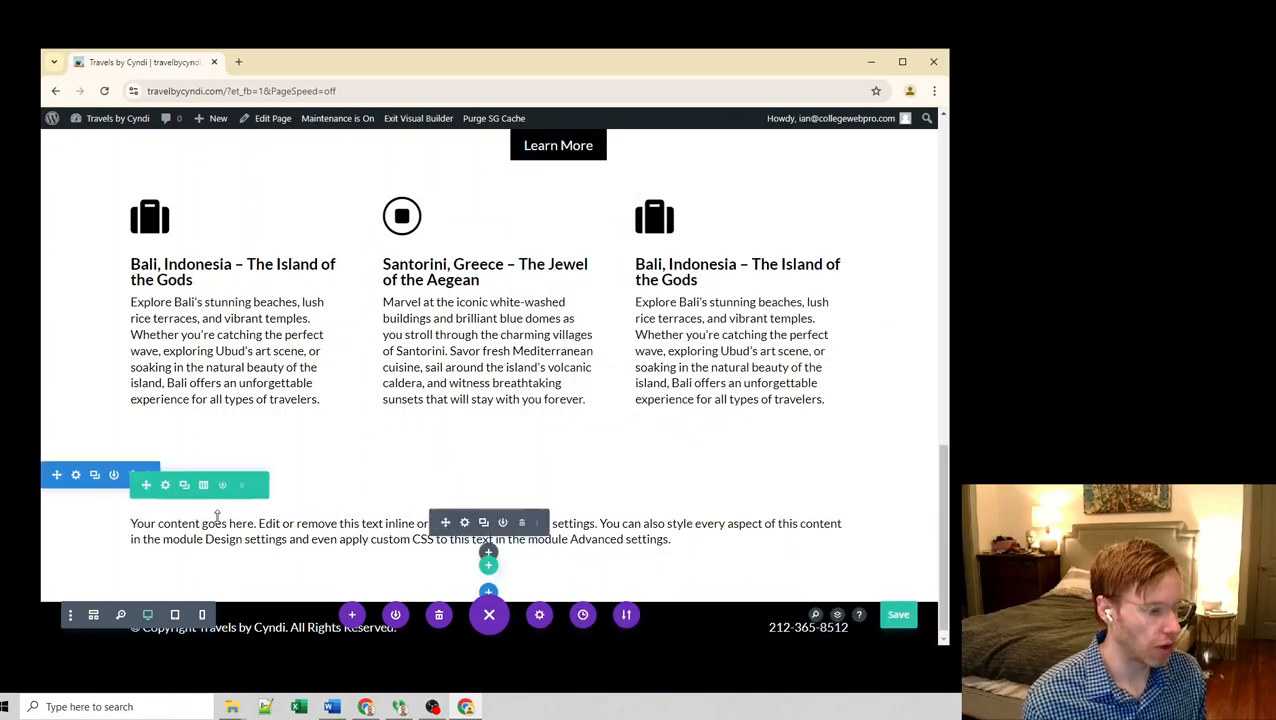
pyautogui.hotkey('alt', 'Tab')
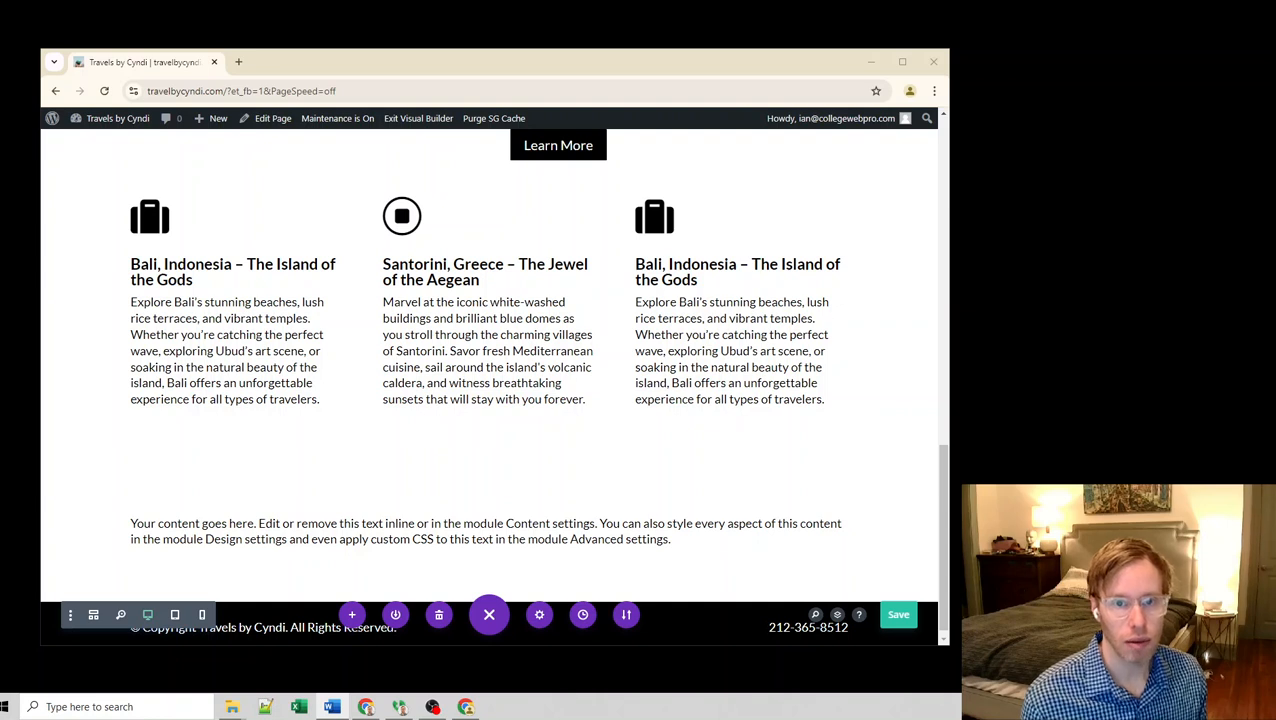
pyautogui.hotkey('alt', 'Tab')
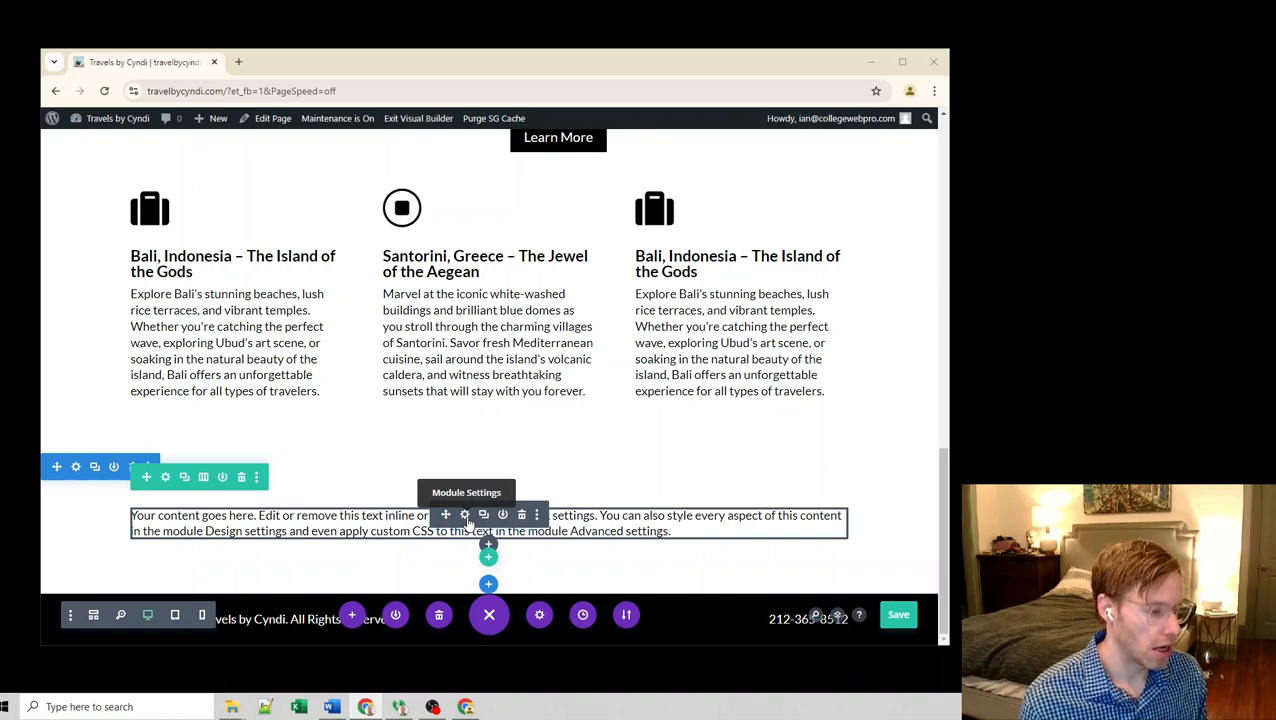
pyautogui.click(484, 515)
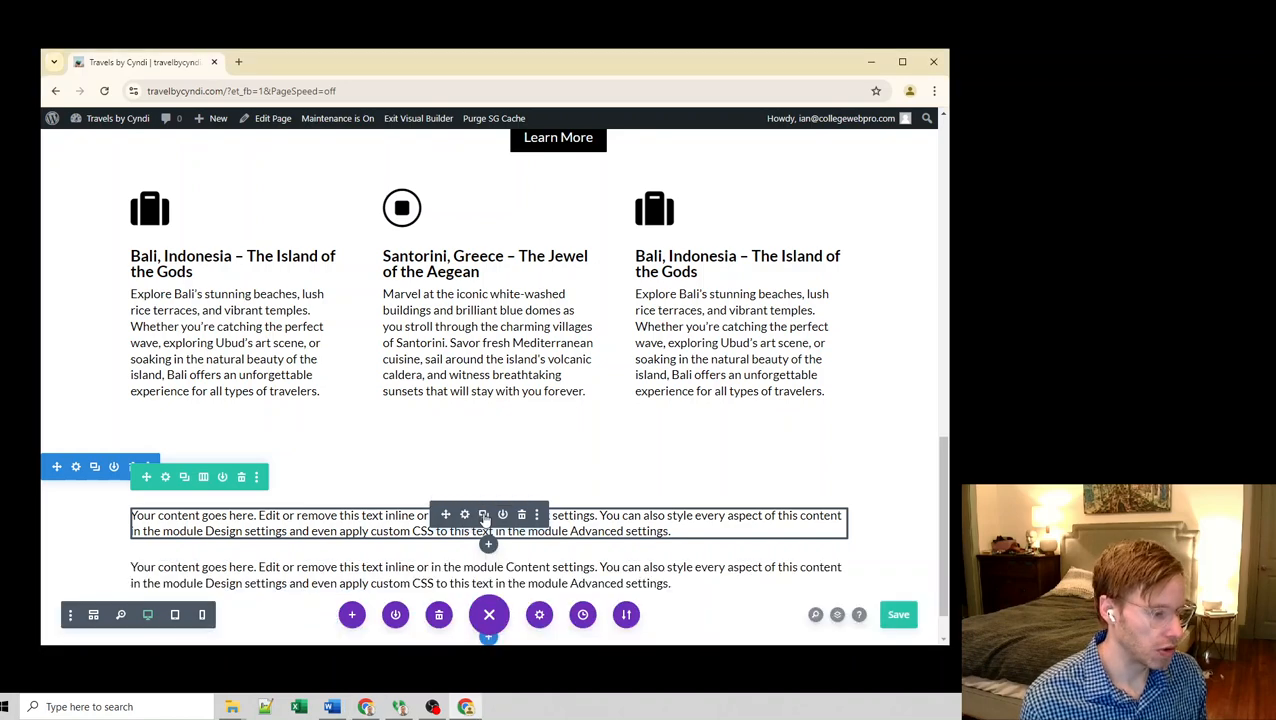
pyautogui.click(484, 515)
pyautogui.scroll(-1, 484, 515)
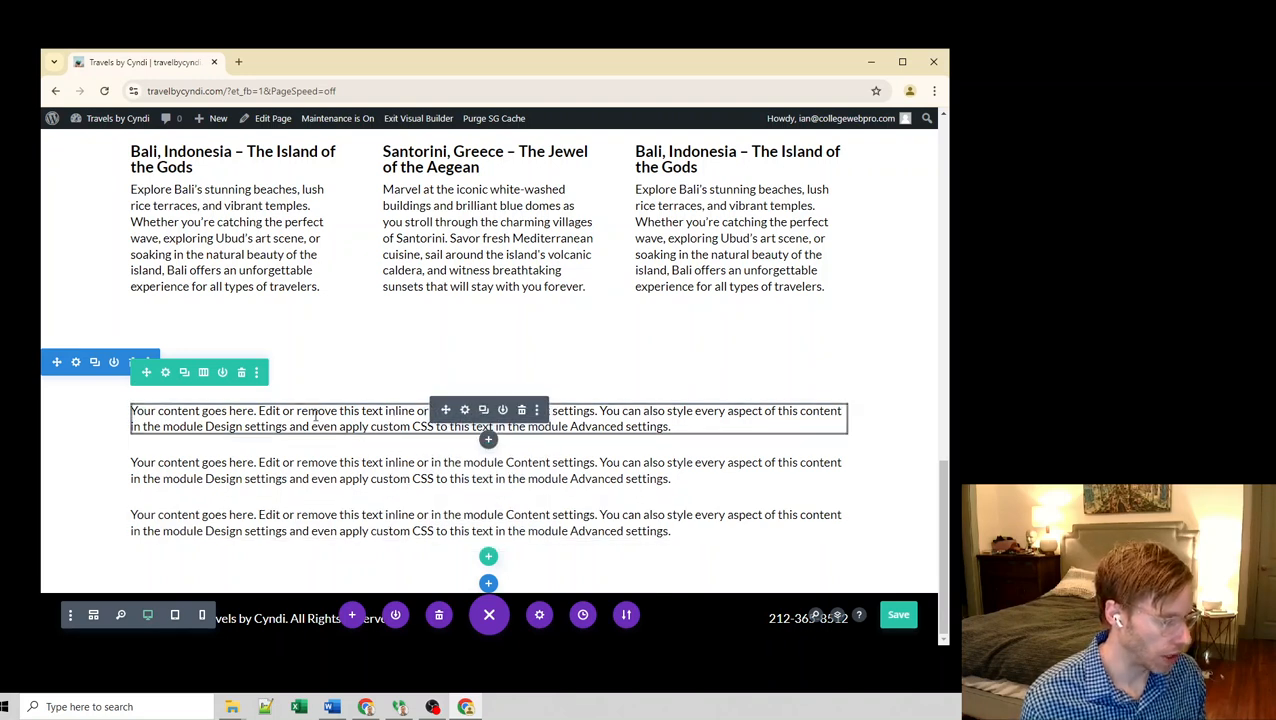
# Duplicate the row containing the three text modules.
pyautogui.click(186, 373)
pyautogui.scroll(-2, 230, 400)
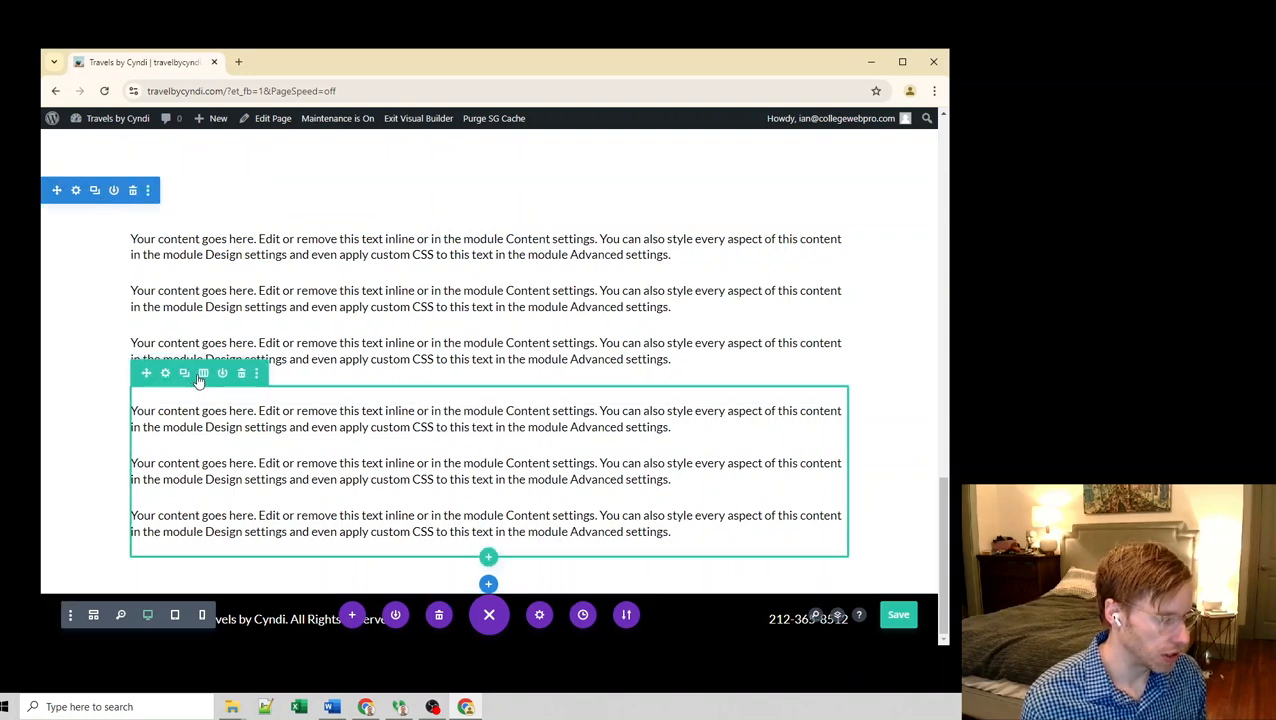
pyautogui.moveTo(180, 376); pyautogui.dragTo(180, 210)
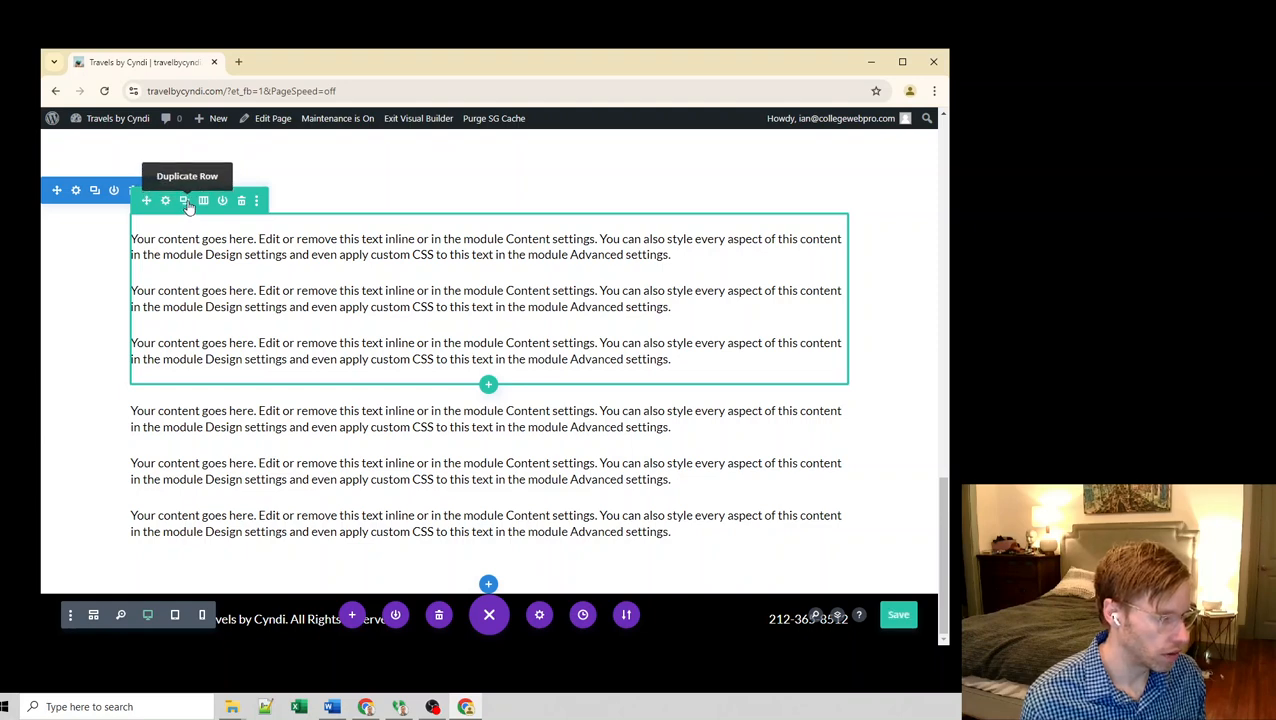
pyautogui.moveTo(162, 396)
pyautogui.moveTo(190, 370); pyautogui.dragTo(366, 409)
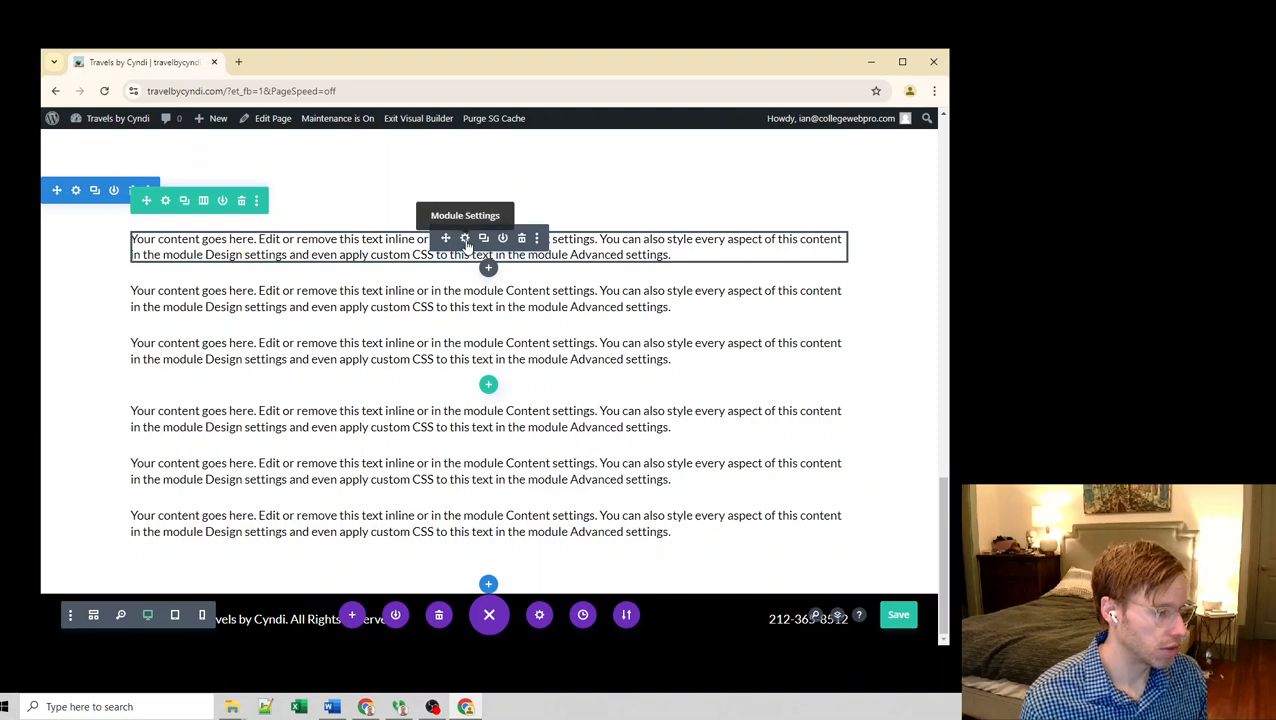
# Set the text color of the first text module in the upper row to red #e02b20.
pyautogui.click(466, 239)
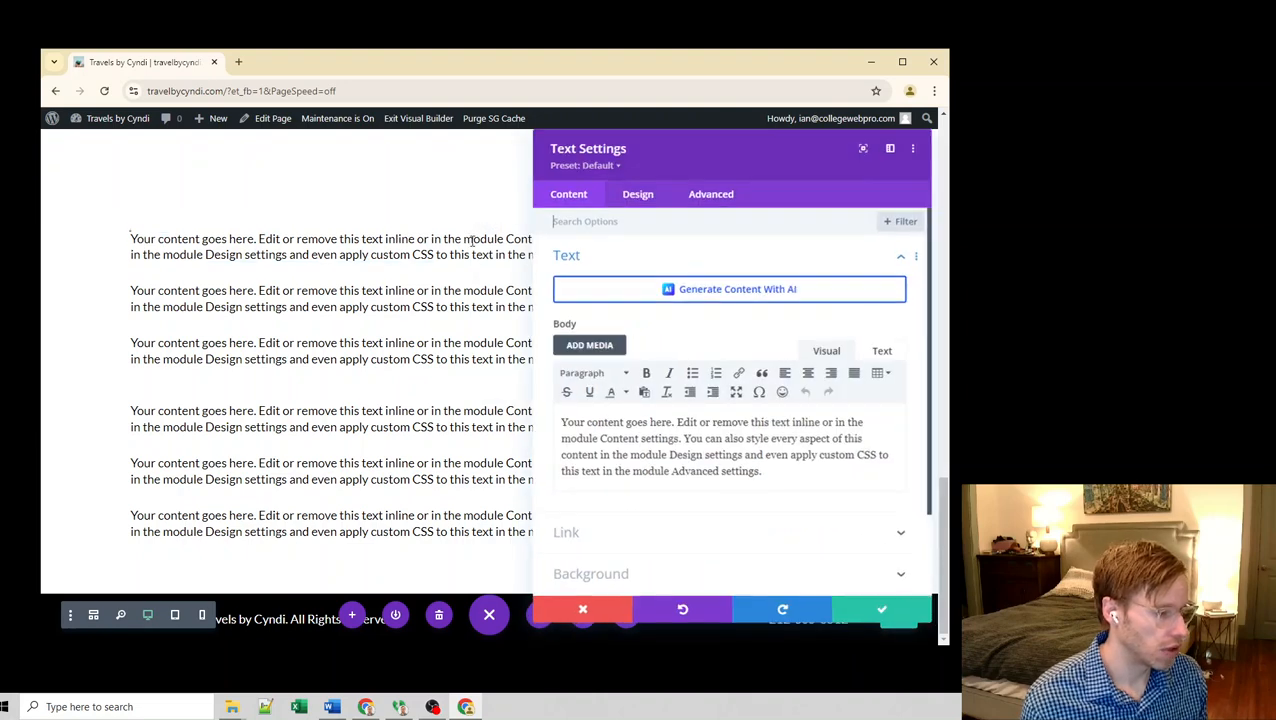
pyautogui.click(636, 199)
pyautogui.click(612, 259)
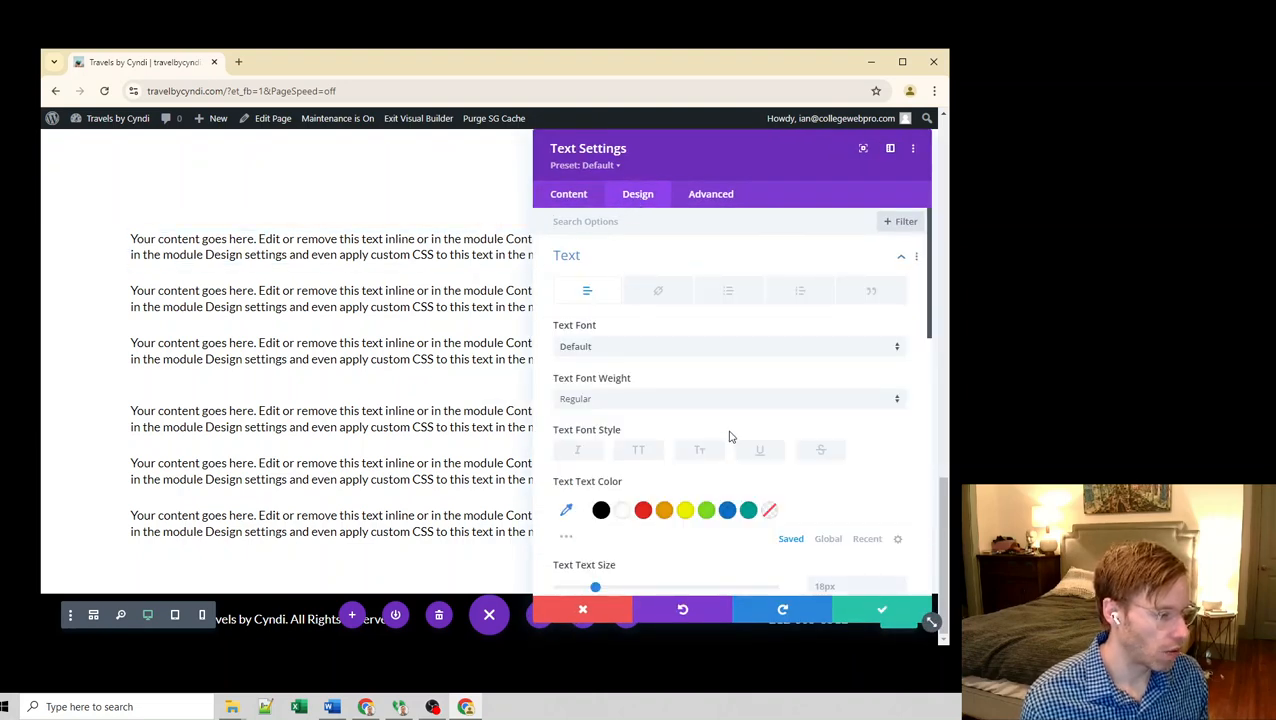
pyautogui.scroll(-1, 722, 450)
pyautogui.click(643, 442)
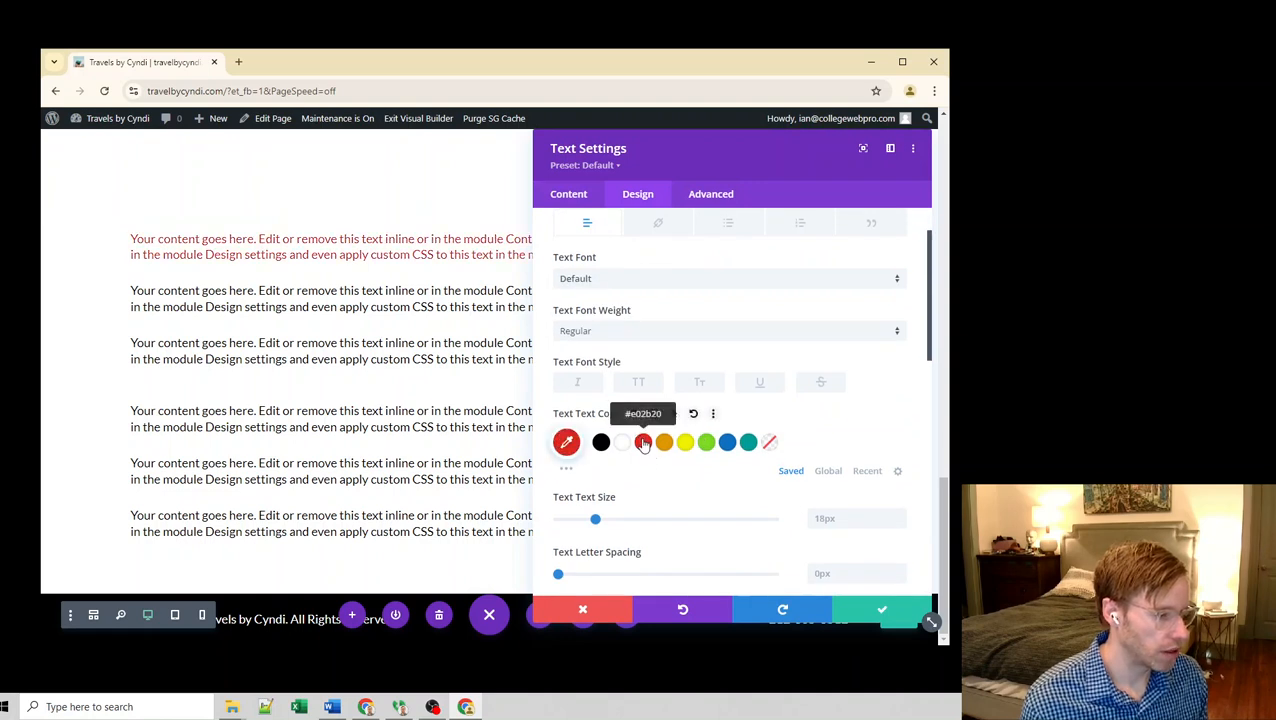
# Set the first text module's animation style to Fade and save the module settings.
pyautogui.click(706, 196)
pyautogui.click(639, 197)
pyautogui.scroll(-10, 649, 347)
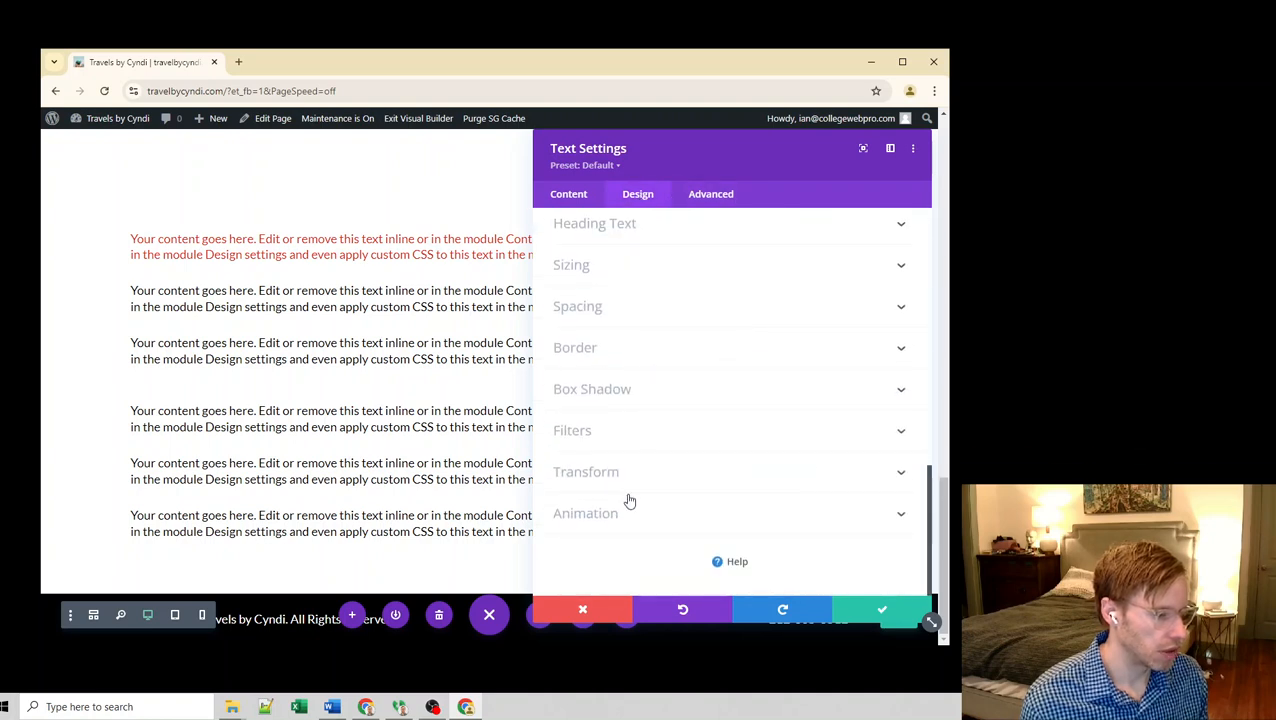
pyautogui.click(620, 518)
pyautogui.click(685, 441)
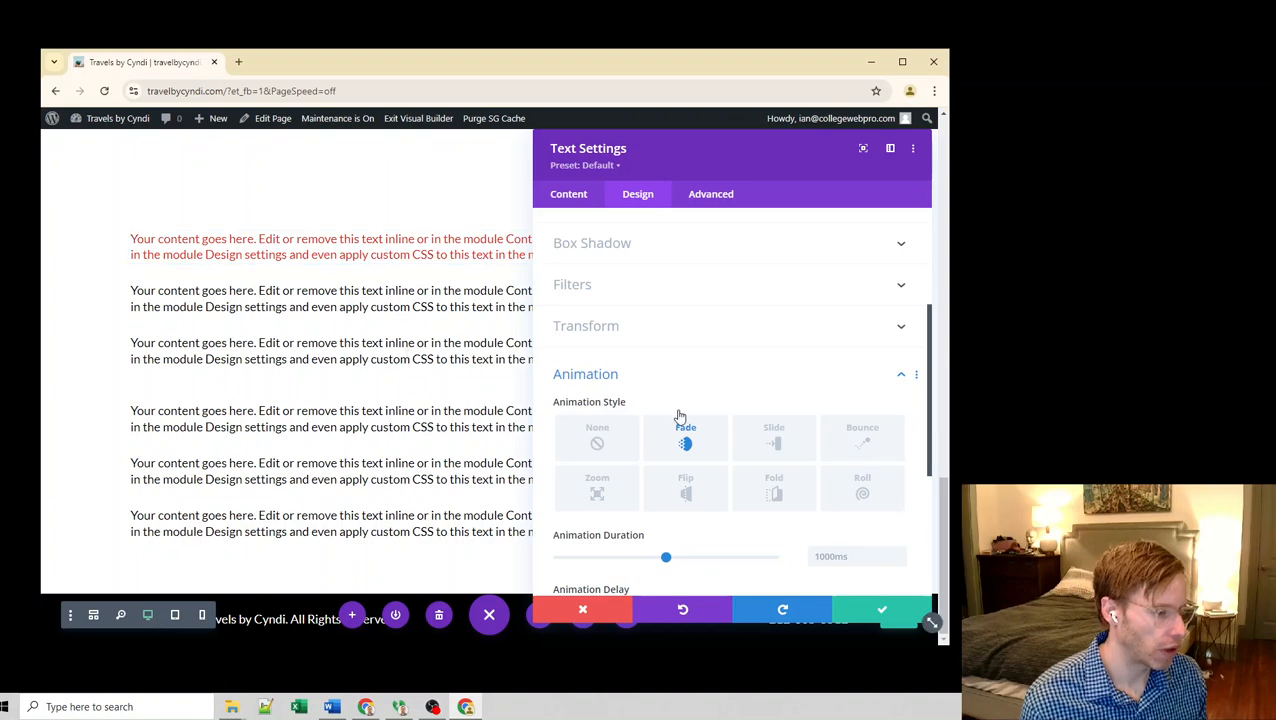
pyautogui.scroll(3, 679, 417)
pyautogui.scroll(2, 649, 397)
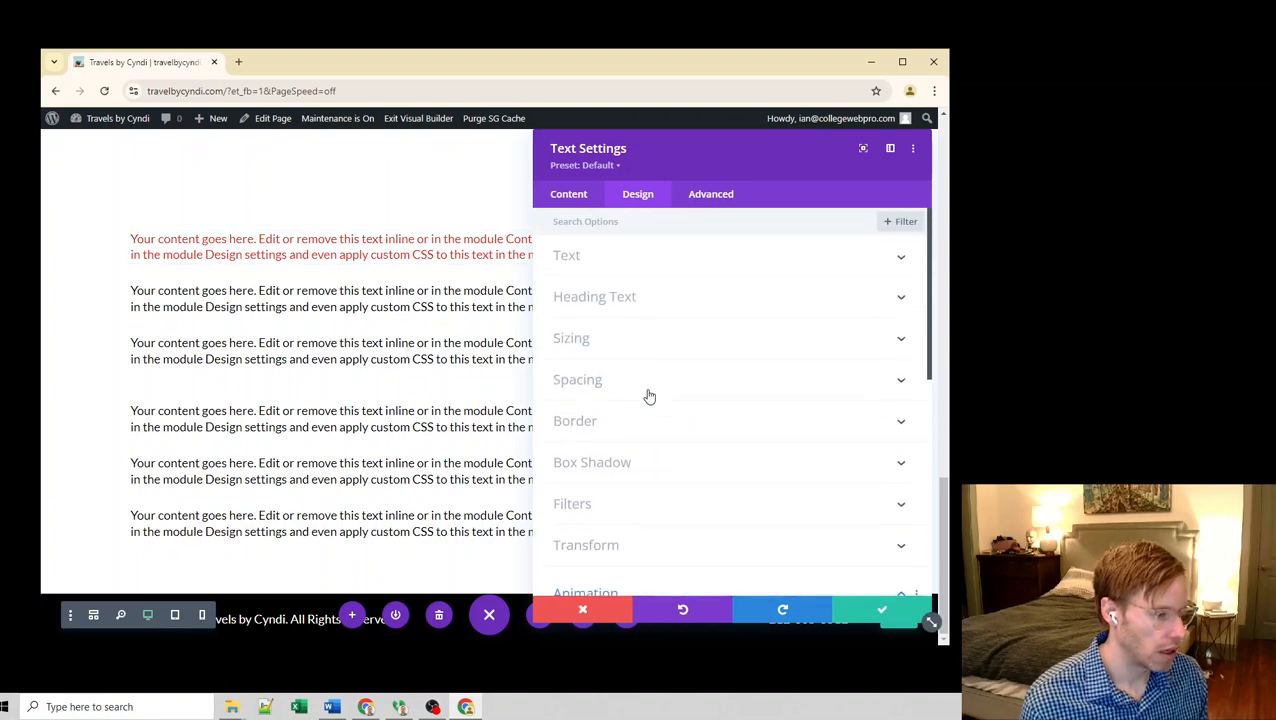
pyautogui.click(570, 196)
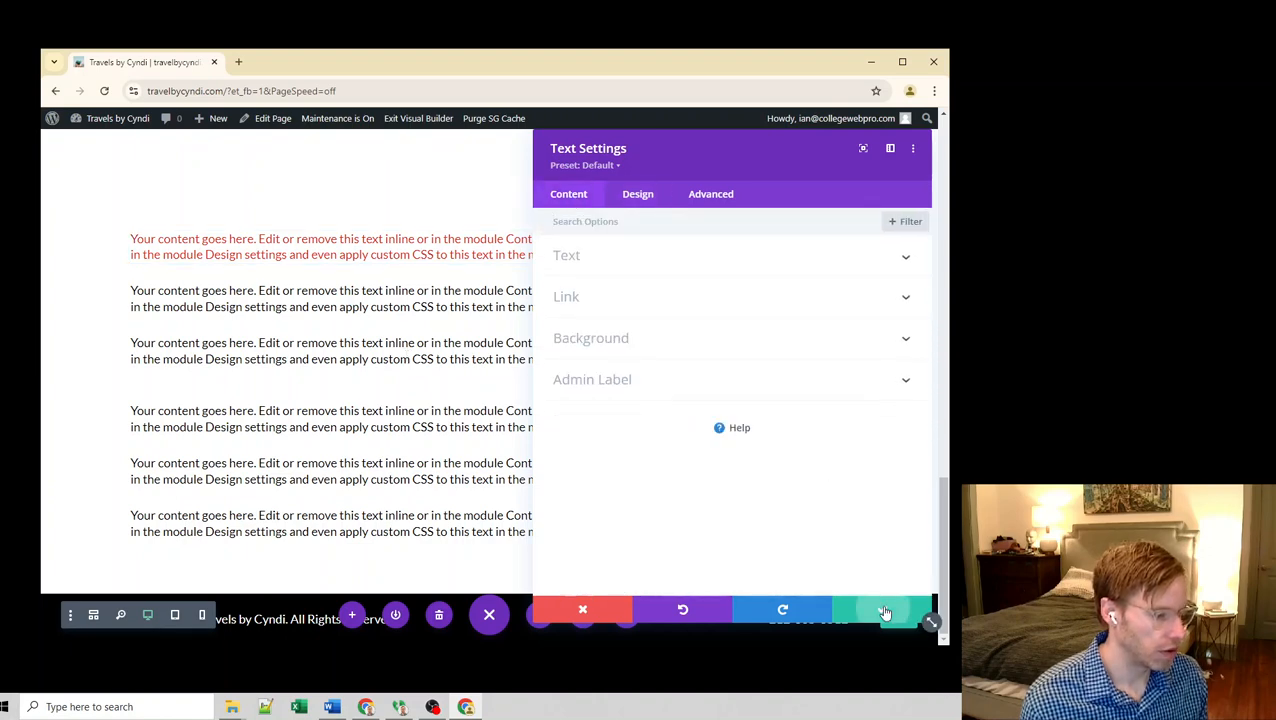
pyautogui.click(884, 612)
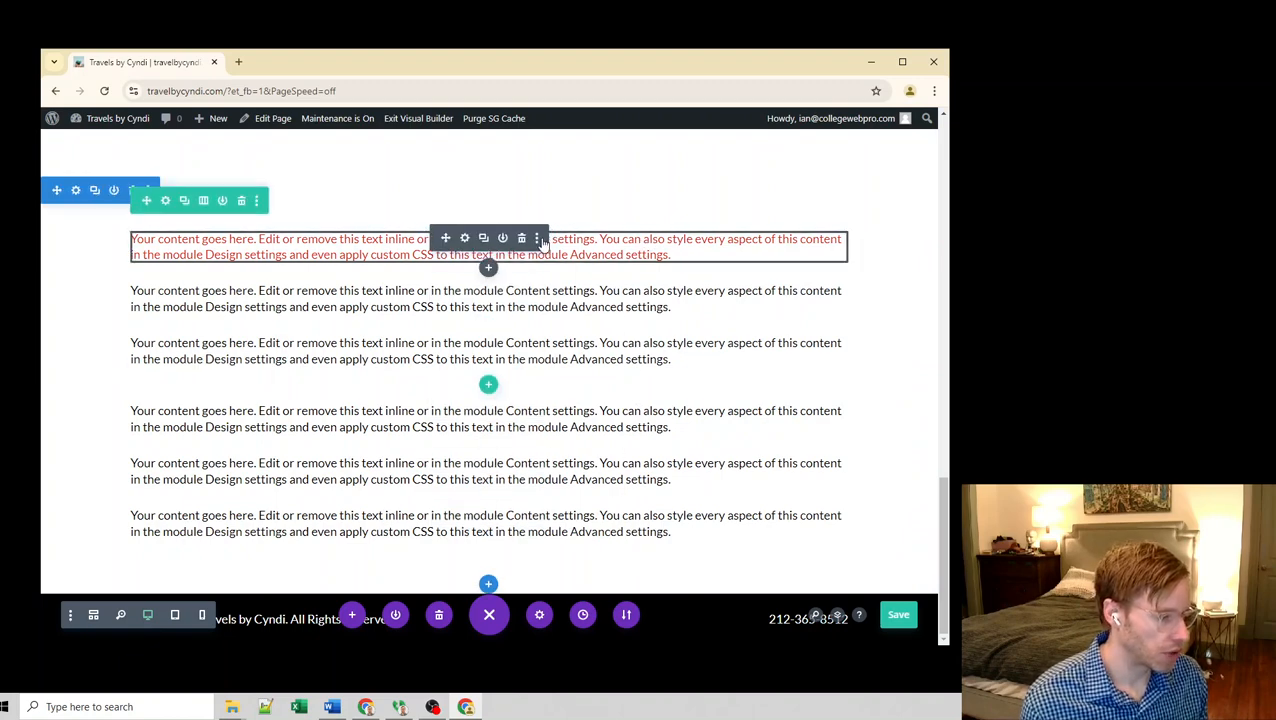
# Extend the red text module's styles to all texts throughout this section and save the page.
pyautogui.click(537, 239)
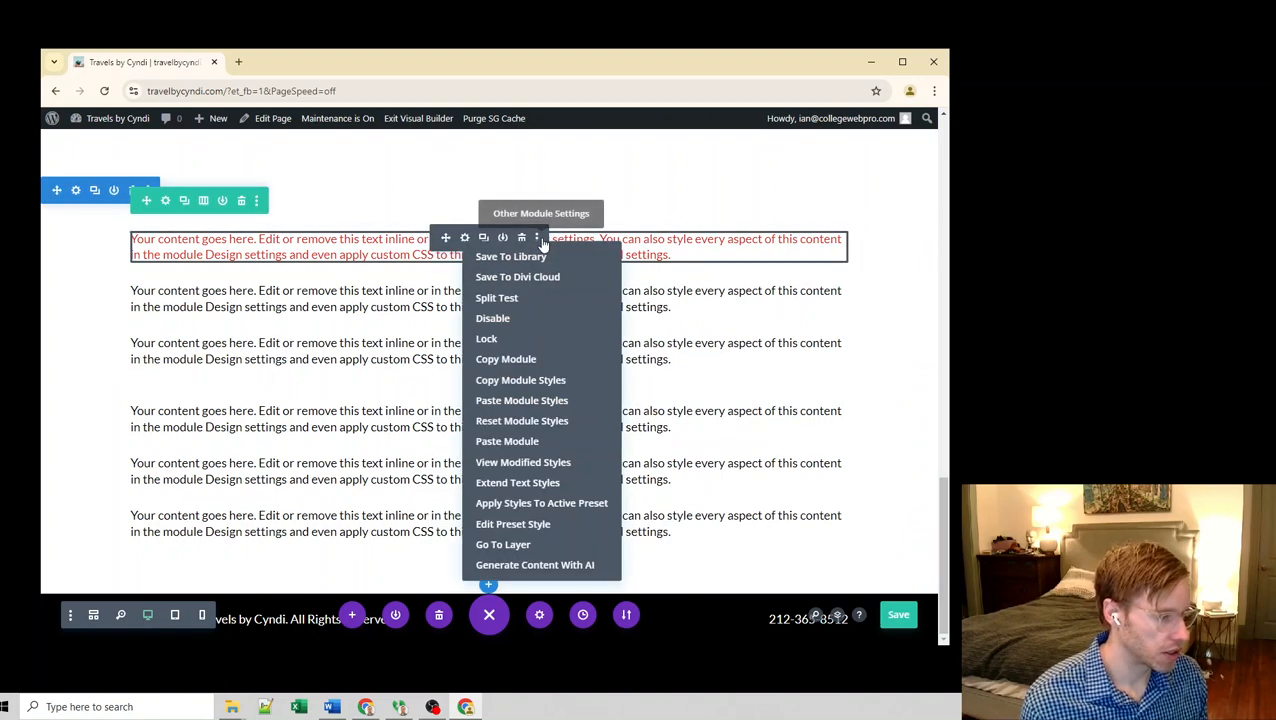
pyautogui.click(566, 482)
pyautogui.click(622, 255)
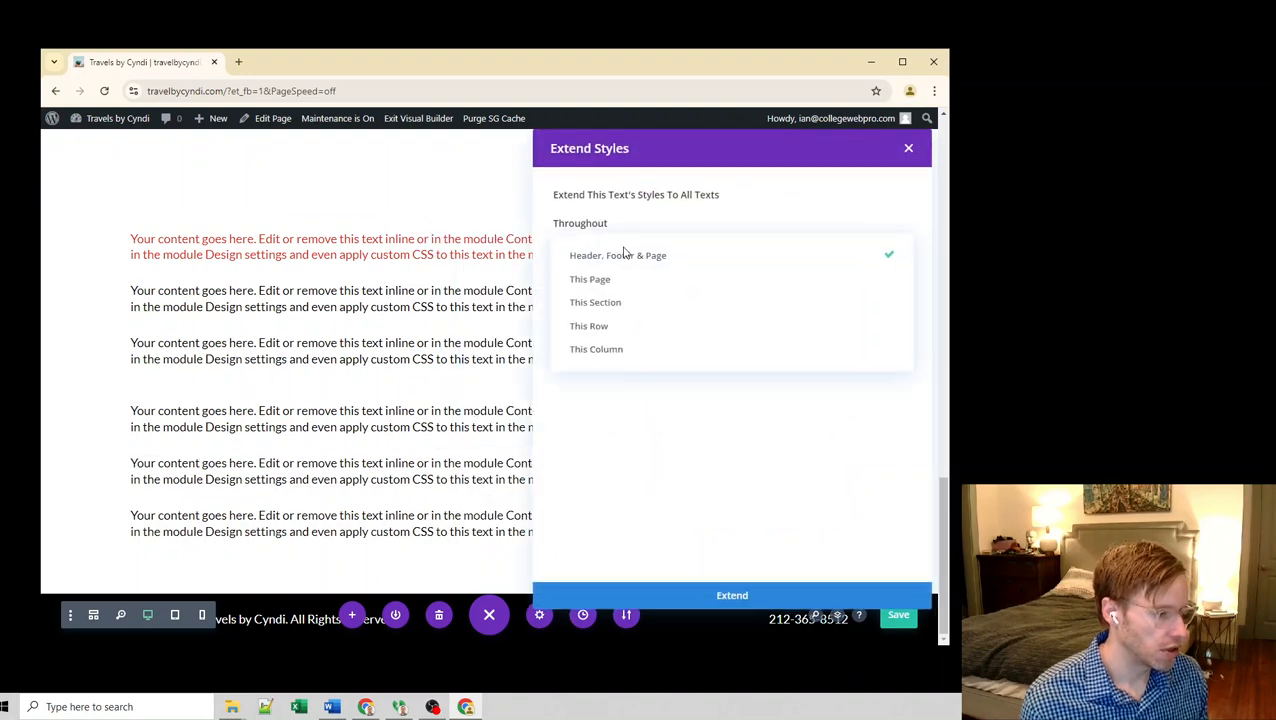
pyautogui.click(630, 303)
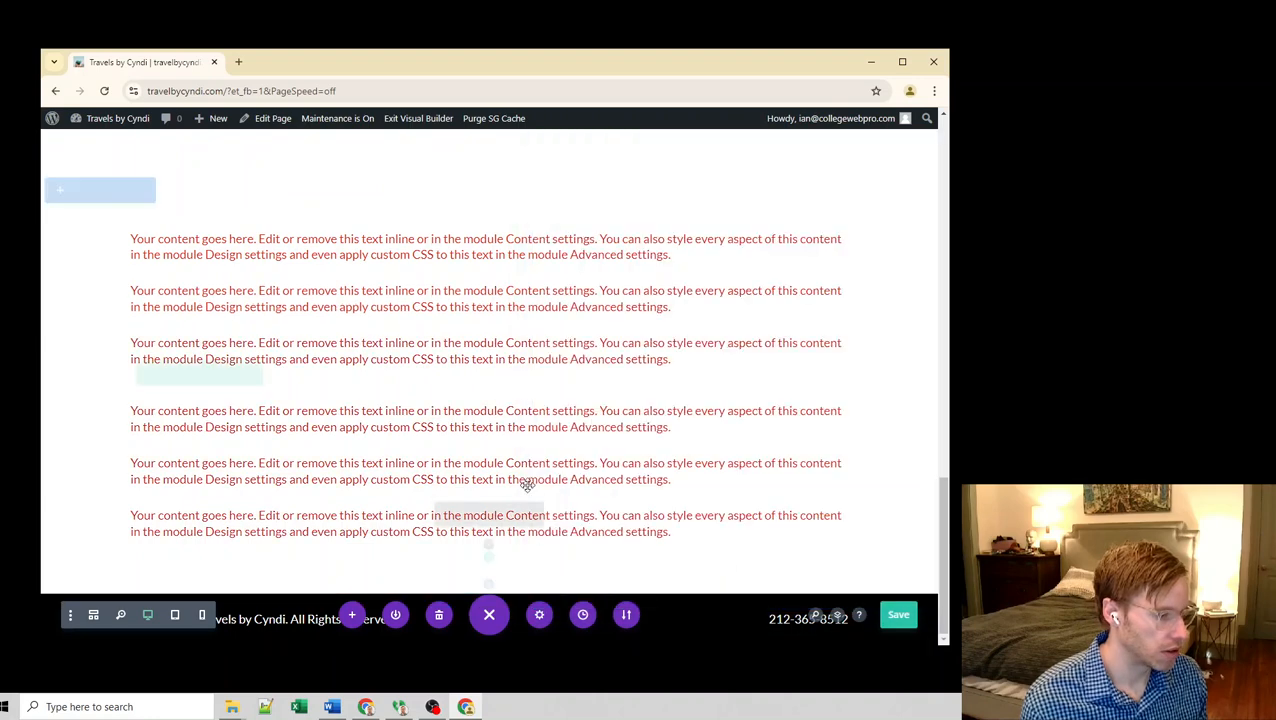
pyautogui.click(899, 614)
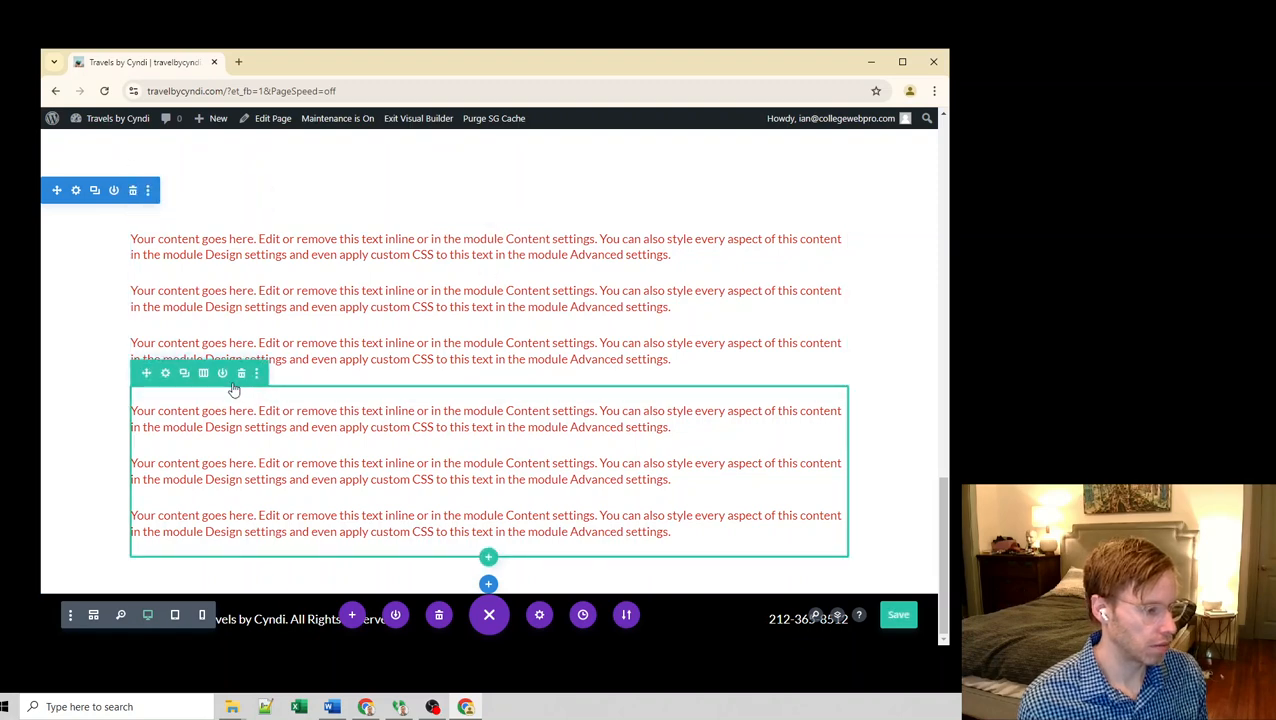
# Delete the duplicated lower row and change the remaining row's column structure to two-thirds plus one-third.
pyautogui.click(240, 379)
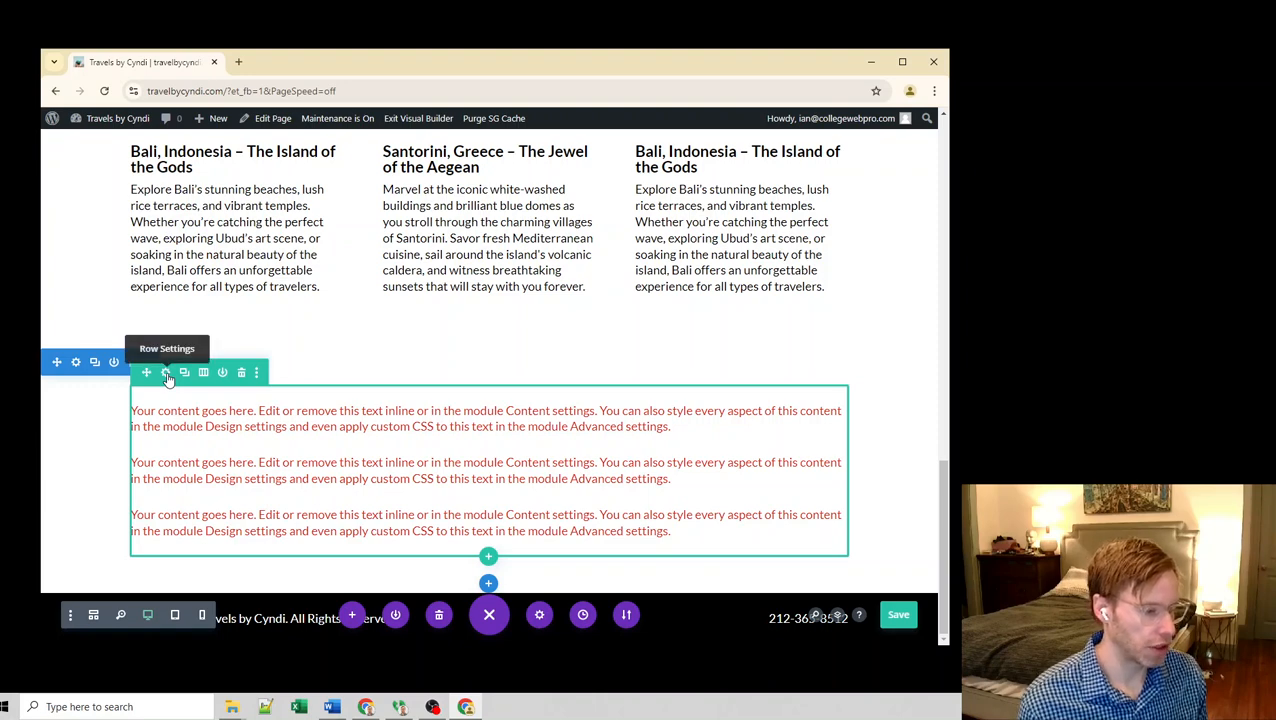
pyautogui.click(167, 379)
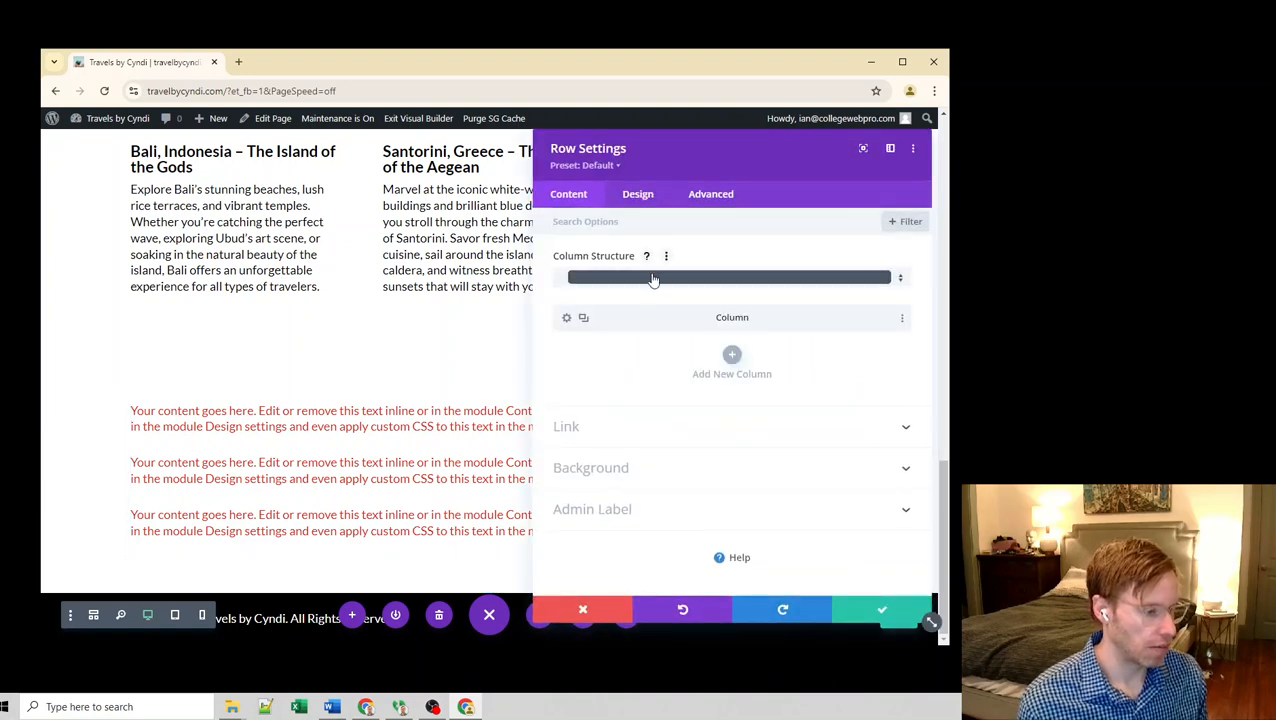
pyautogui.click(658, 276)
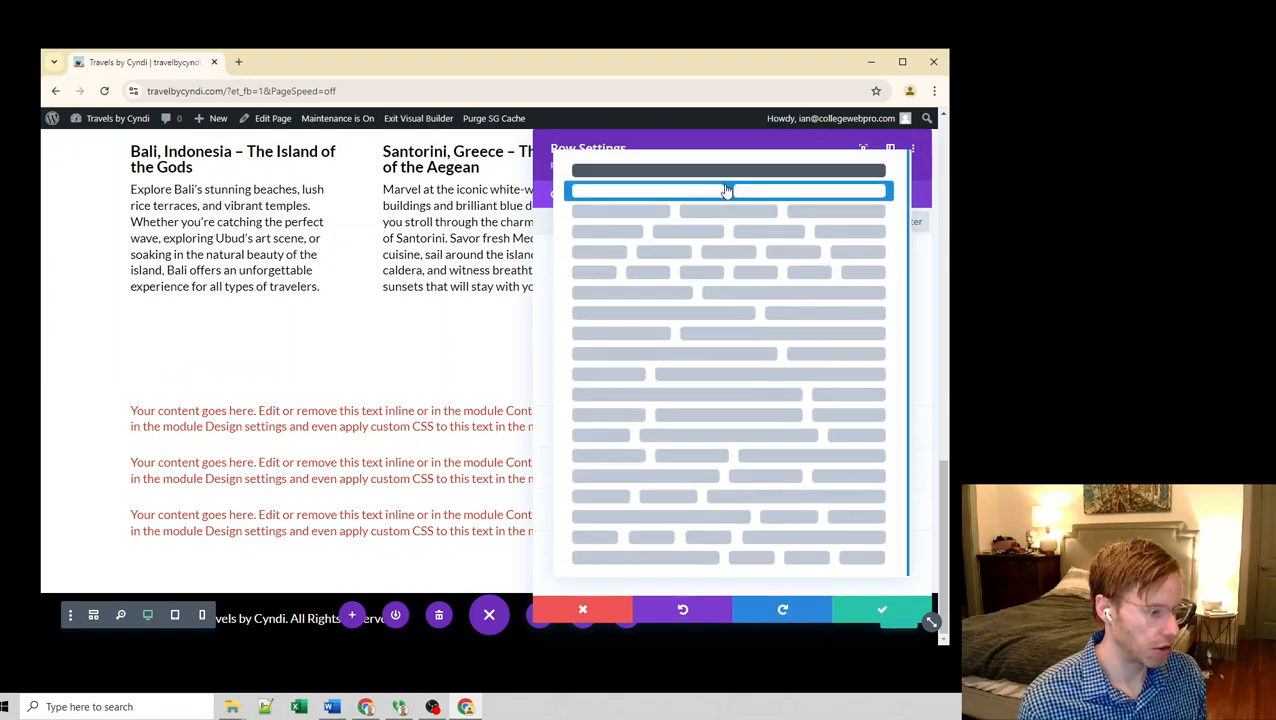
pyautogui.click(763, 354)
pyautogui.click(895, 600)
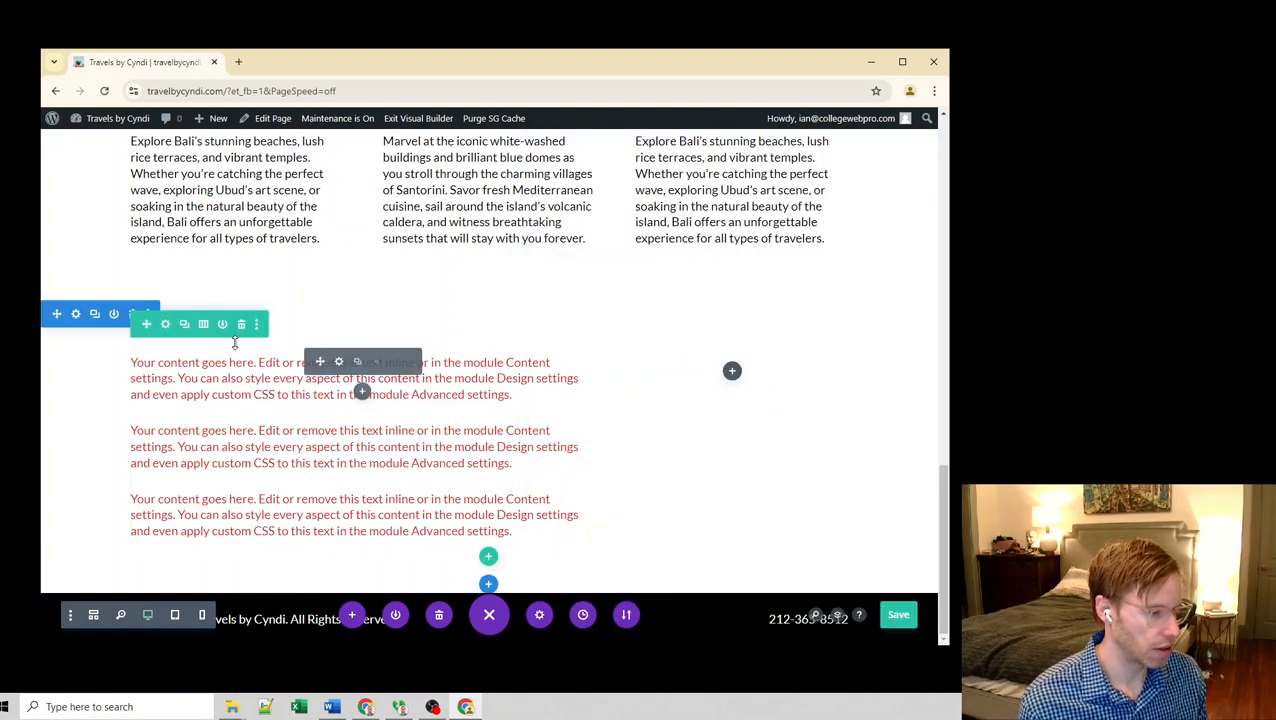
# Change the red text row's column structure to two equal columns and save the row settings.
pyautogui.click(165, 325)
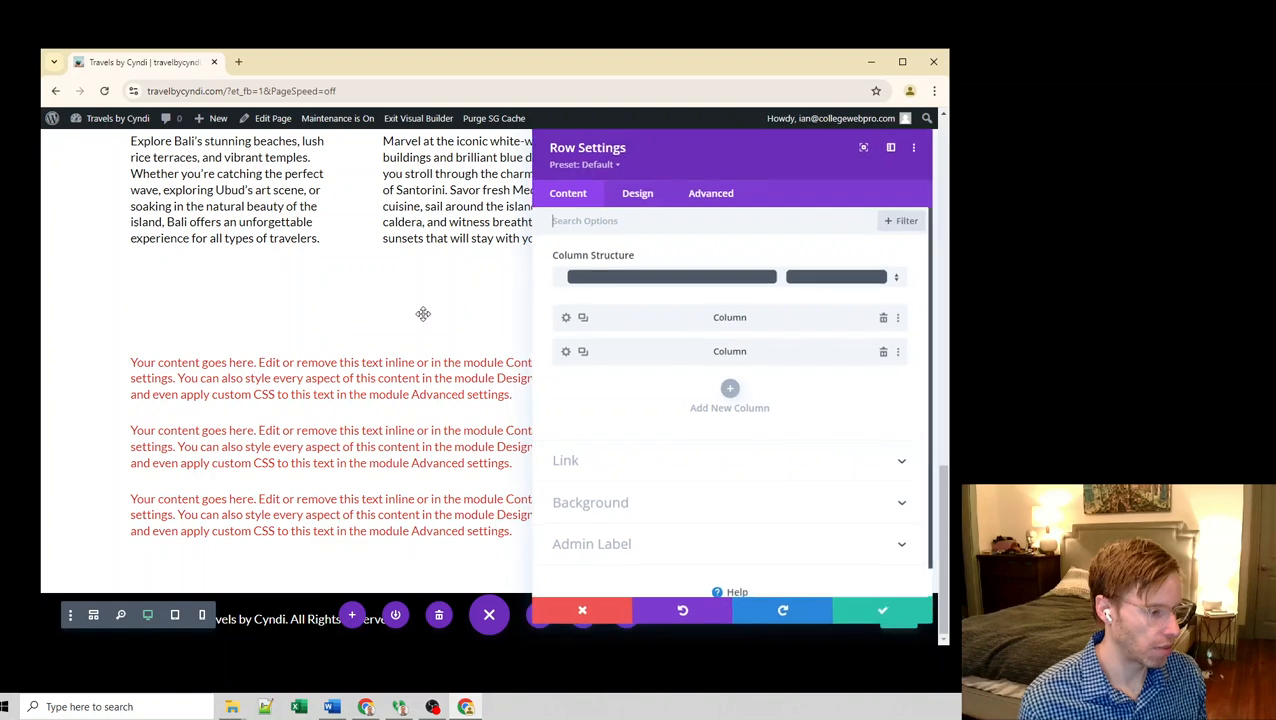
pyautogui.click(692, 288)
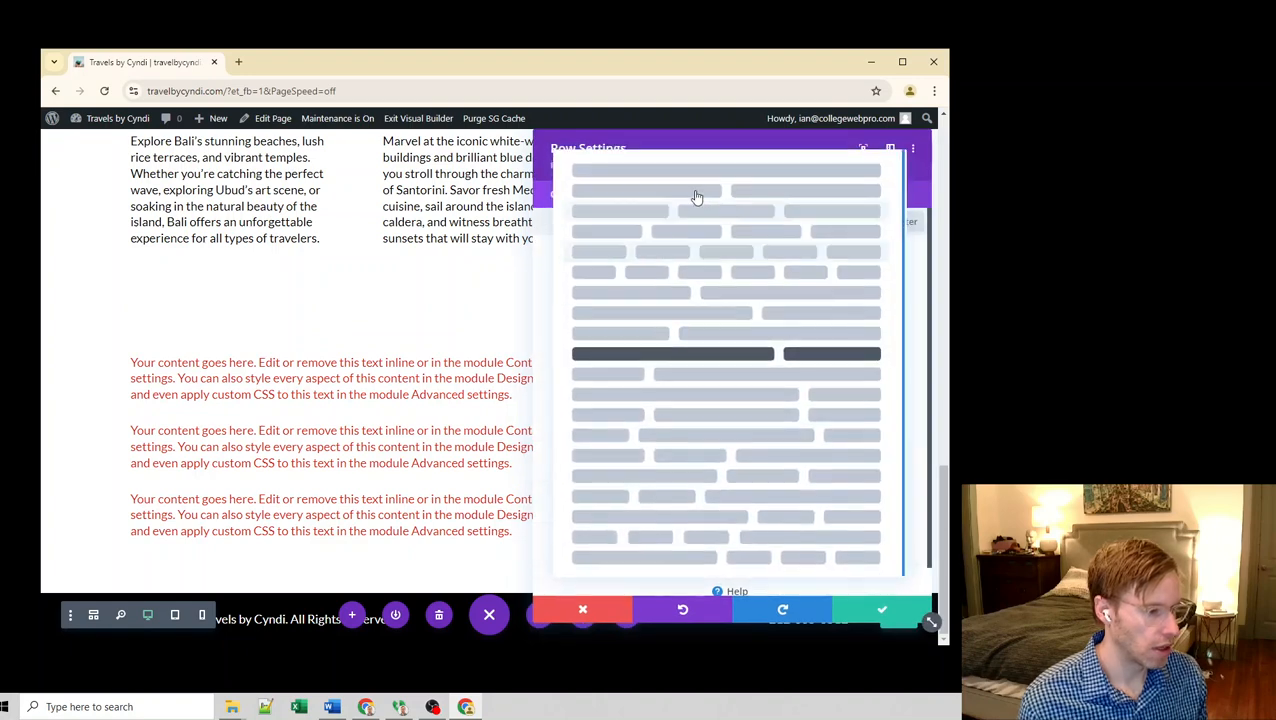
pyautogui.click(872, 606)
# Insert an image module in the row's empty second column, using mountains-8811206_1280.jpg from the media library, and save it.
pyautogui.click(678, 324)
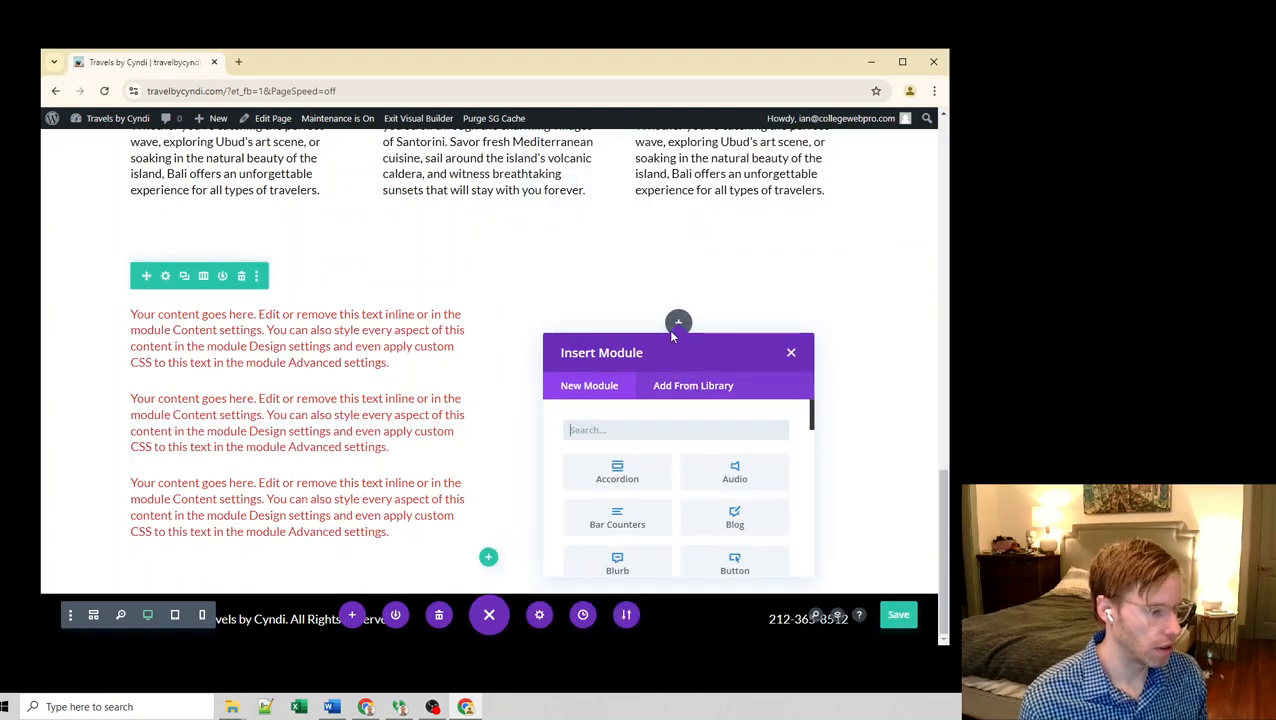
pyautogui.write('image')
pyautogui.press('Return')
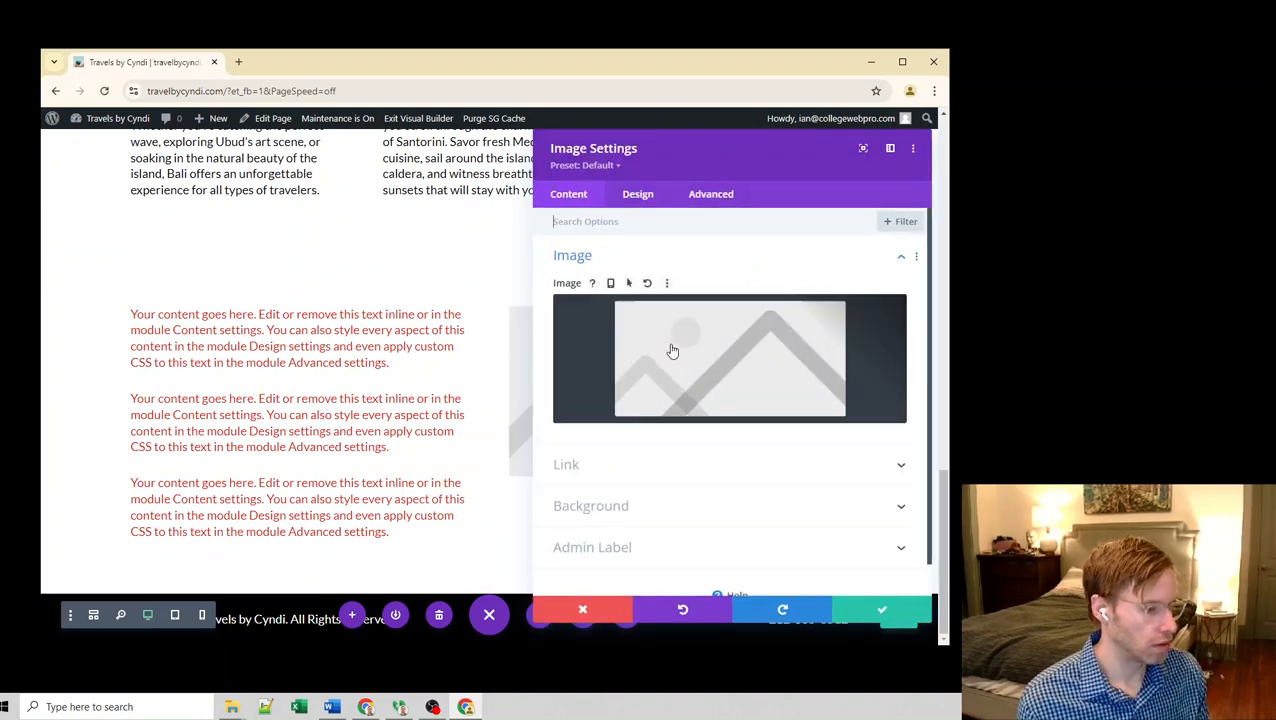
pyautogui.click(672, 350)
pyautogui.click(255, 288)
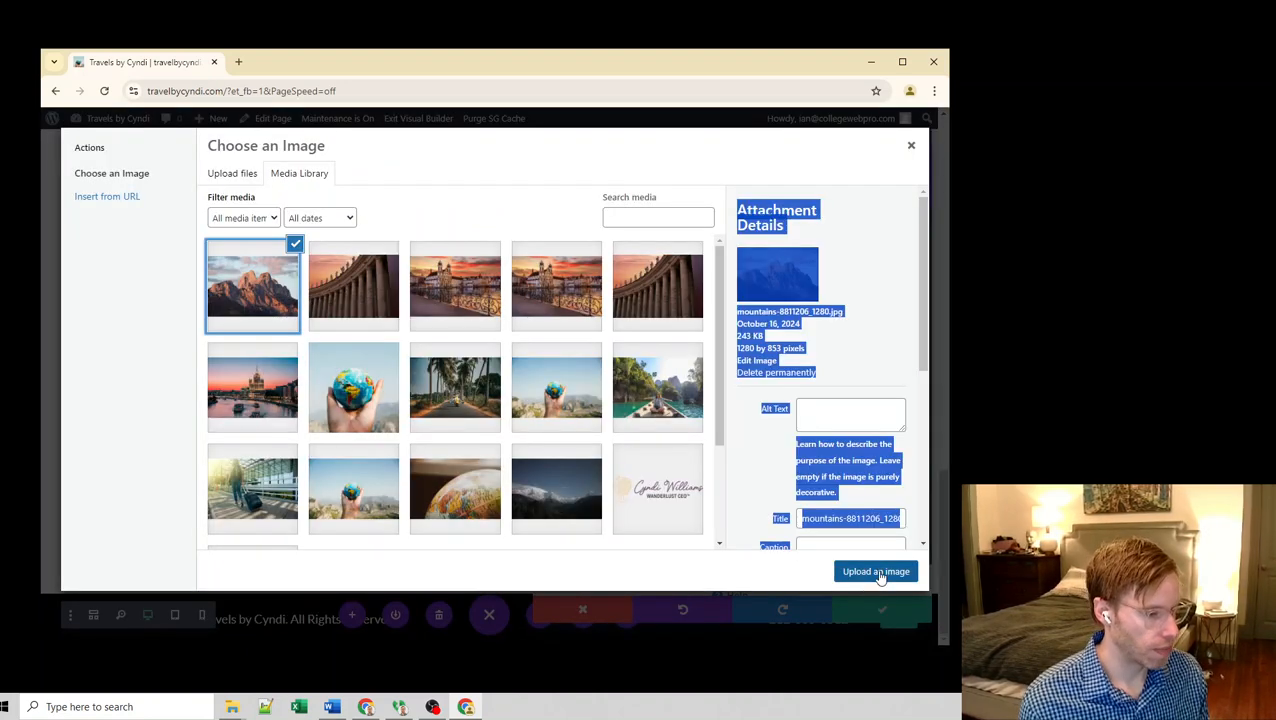
pyautogui.click(876, 571)
pyautogui.click(872, 611)
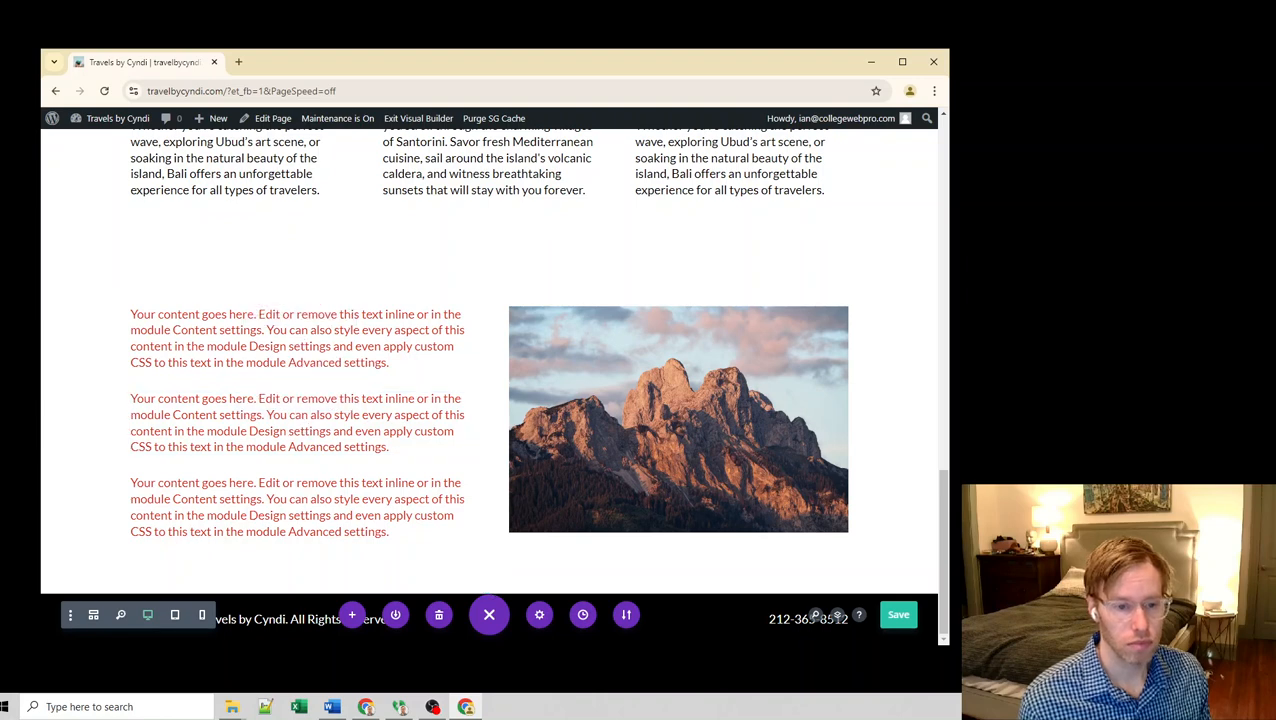
# Set the background color of the section containing the mountain image to black and save the section settings.
pyautogui.hotkey('alt', 'Tab')
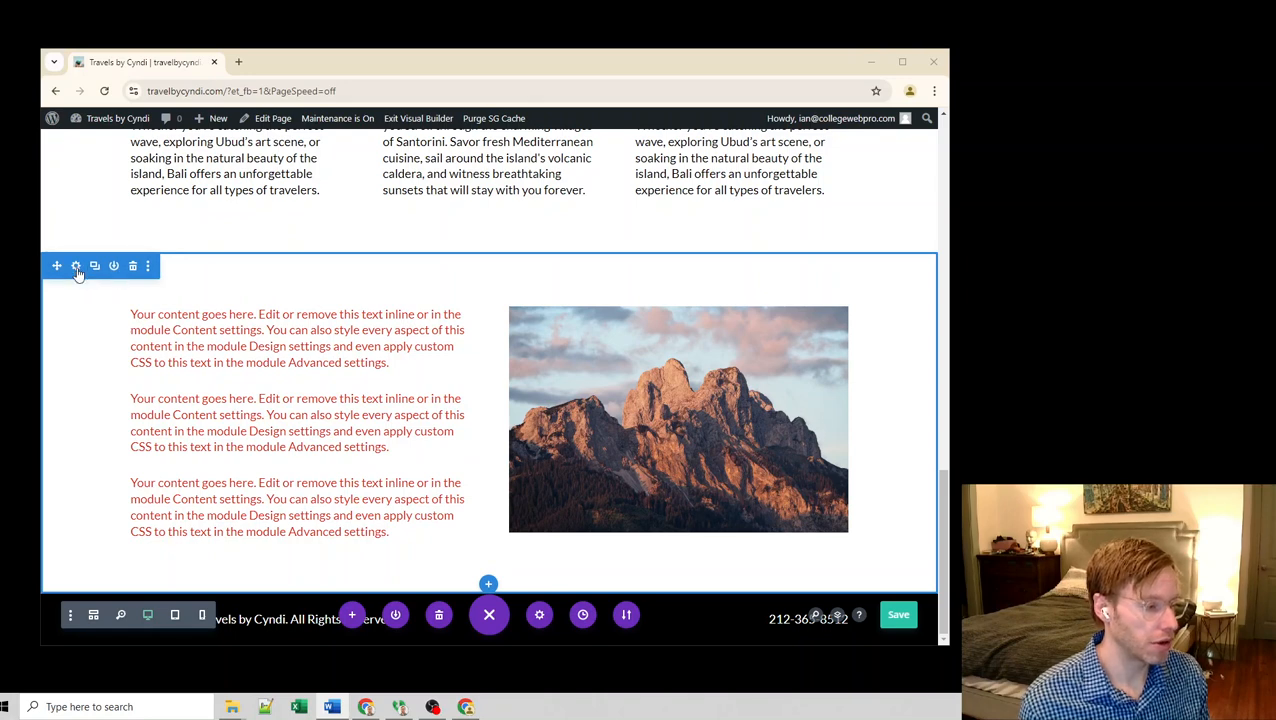
pyautogui.click(76, 267)
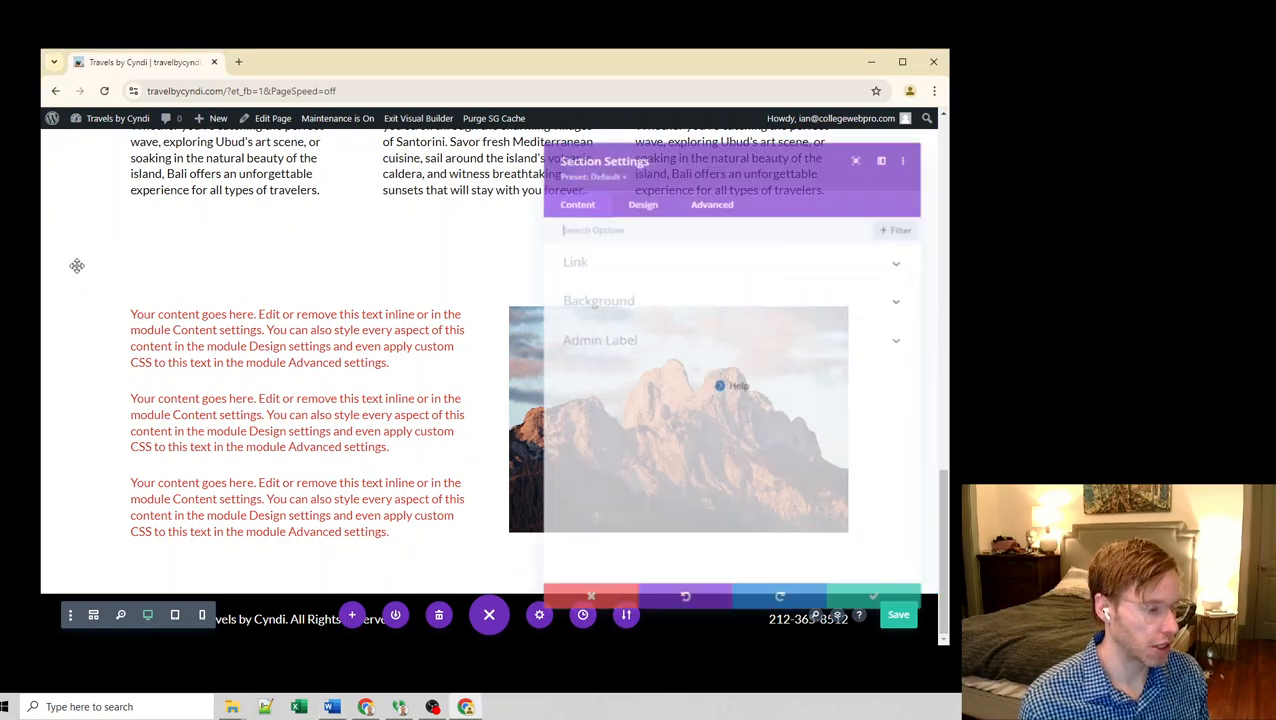
pyautogui.click(652, 300)
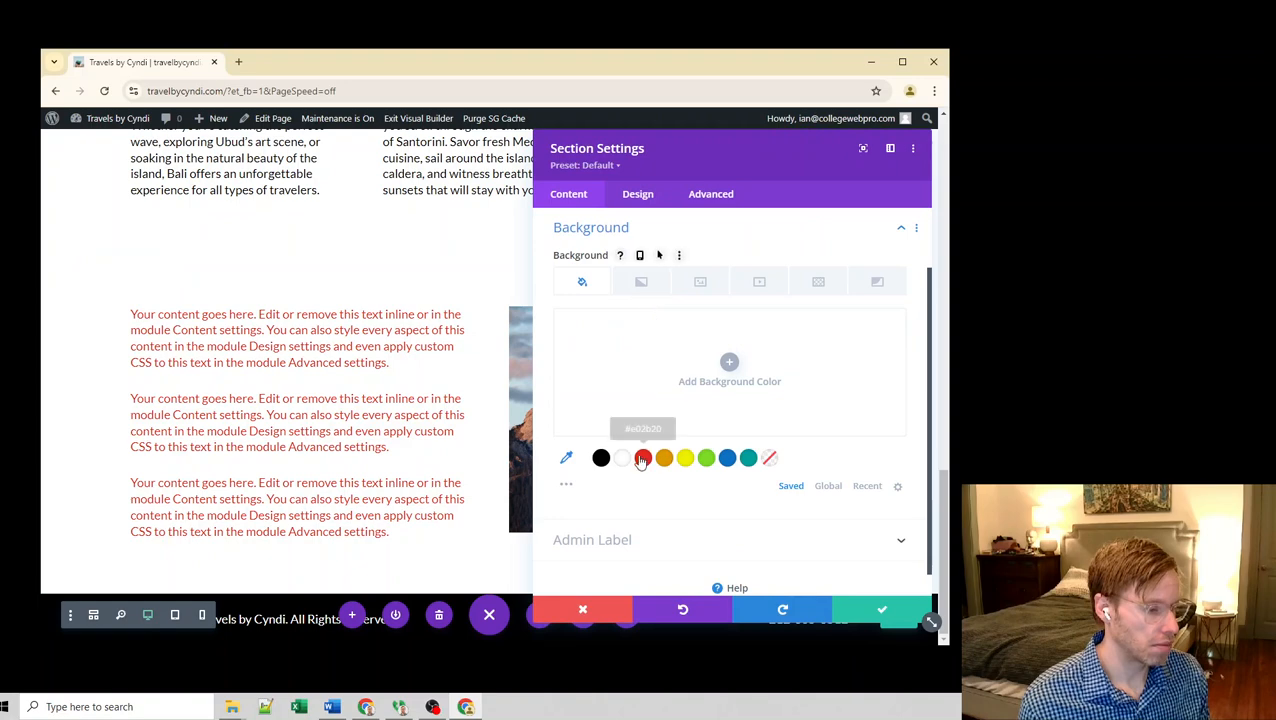
pyautogui.click(605, 458)
pyautogui.click(879, 610)
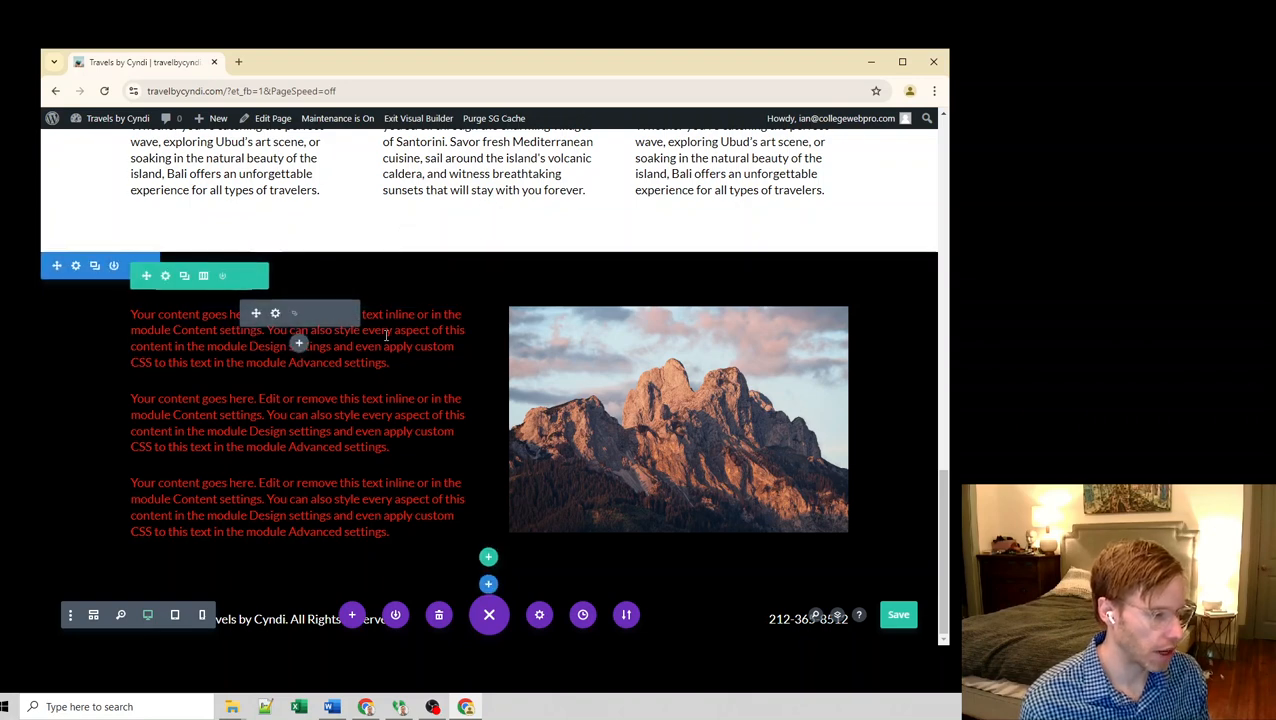
# Try a white background color on the first red text module.
pyautogui.click(273, 314)
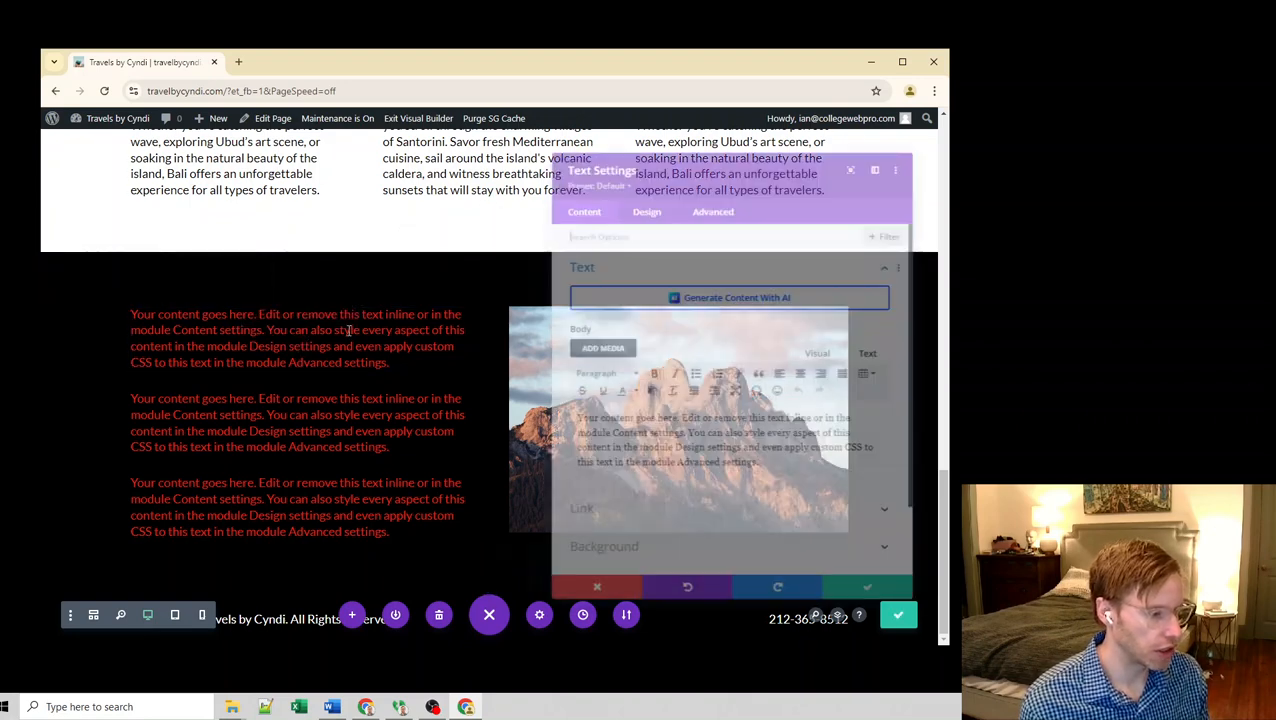
pyautogui.scroll(-1, 620, 548)
pyautogui.scroll(-1, 617, 530)
pyautogui.click(617, 476)
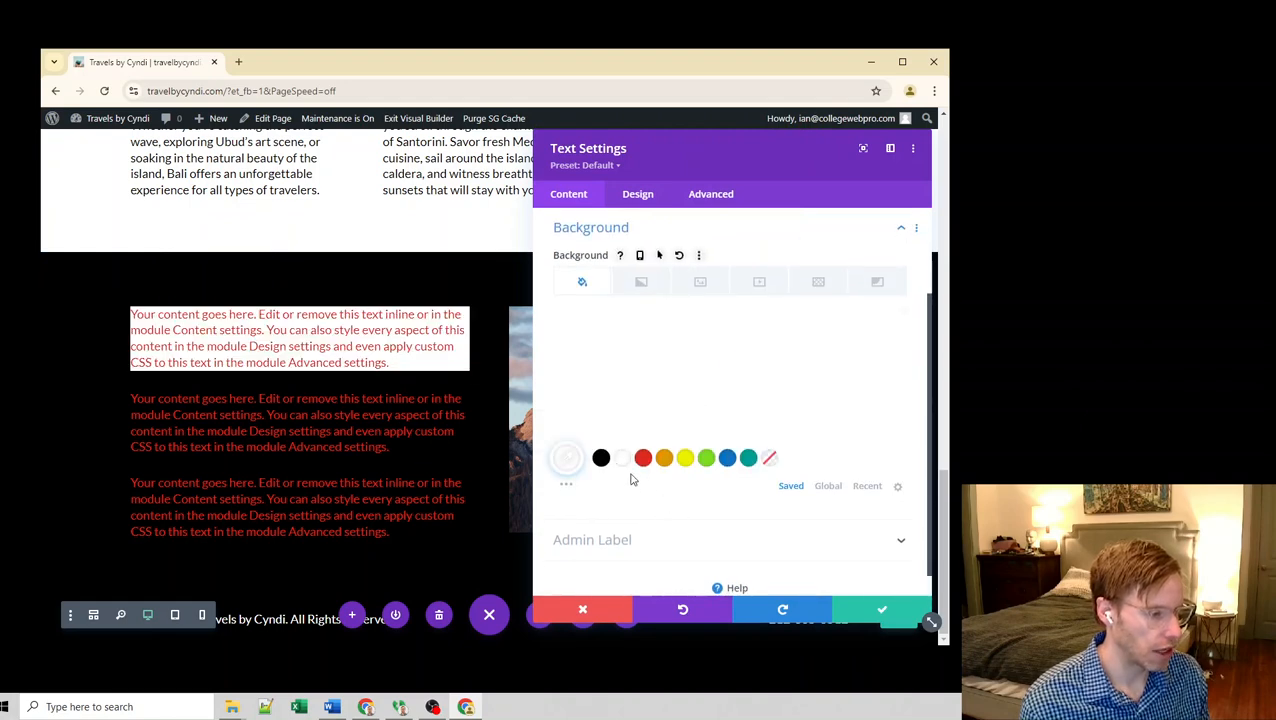
# Remove the white background color from the first text module and save its settings.
pyautogui.scroll(2, 610, 380)
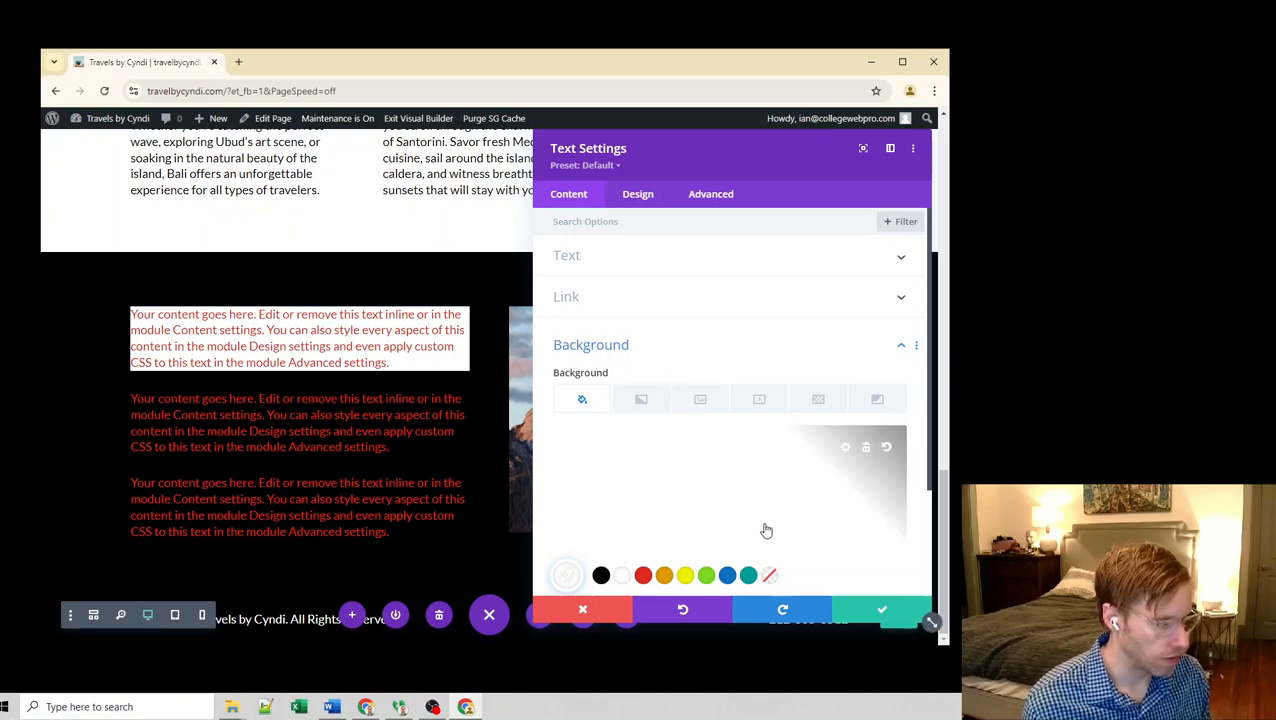
pyautogui.scroll(-2, 760, 450)
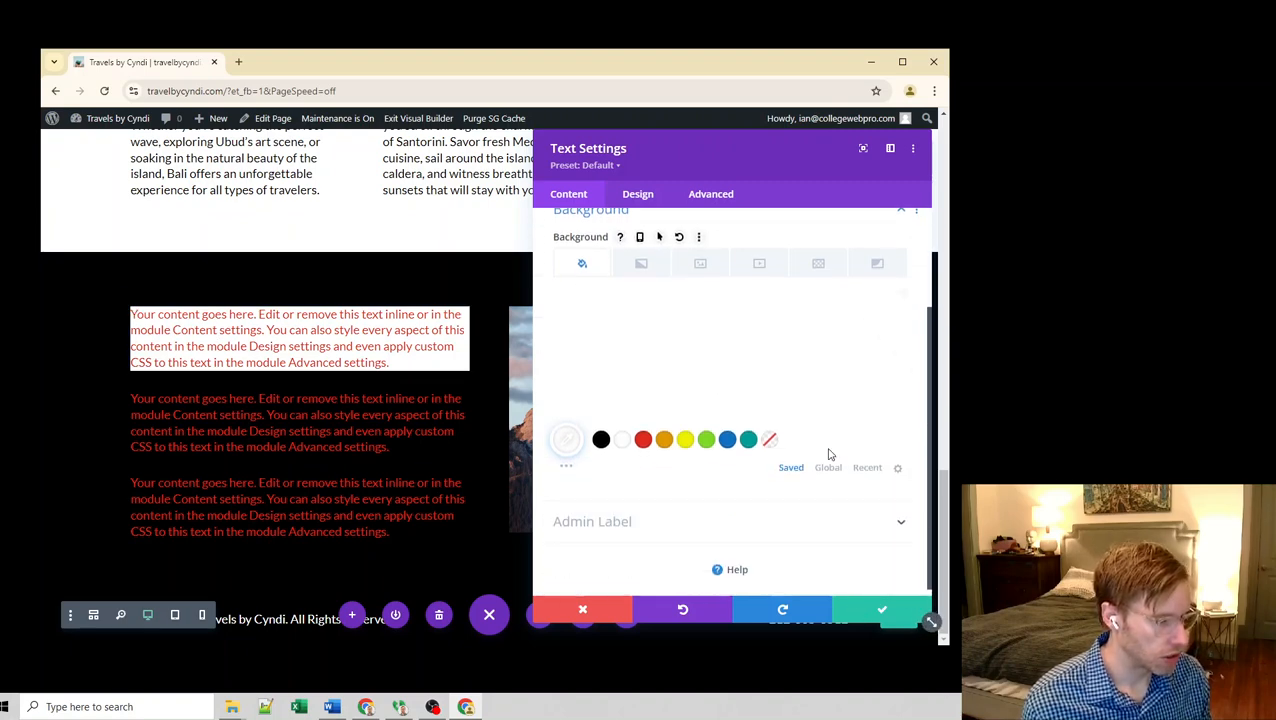
pyautogui.click(769, 441)
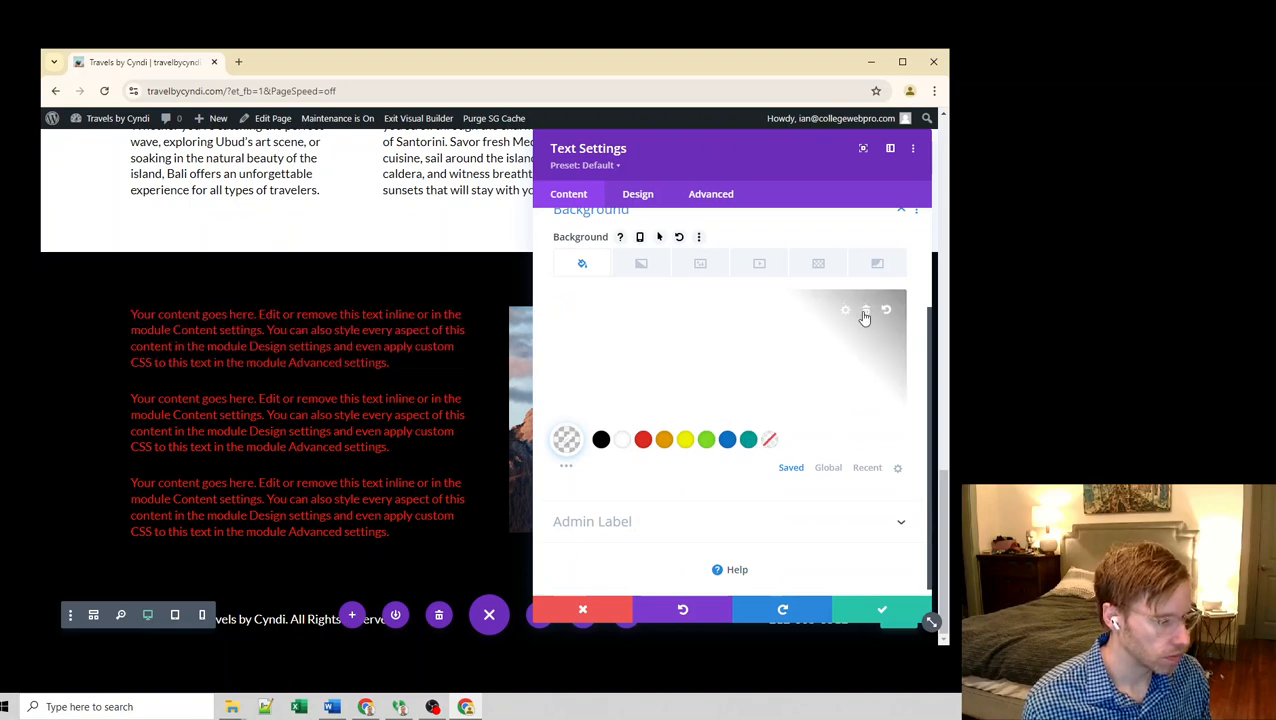
pyautogui.click(865, 316)
pyautogui.click(885, 610)
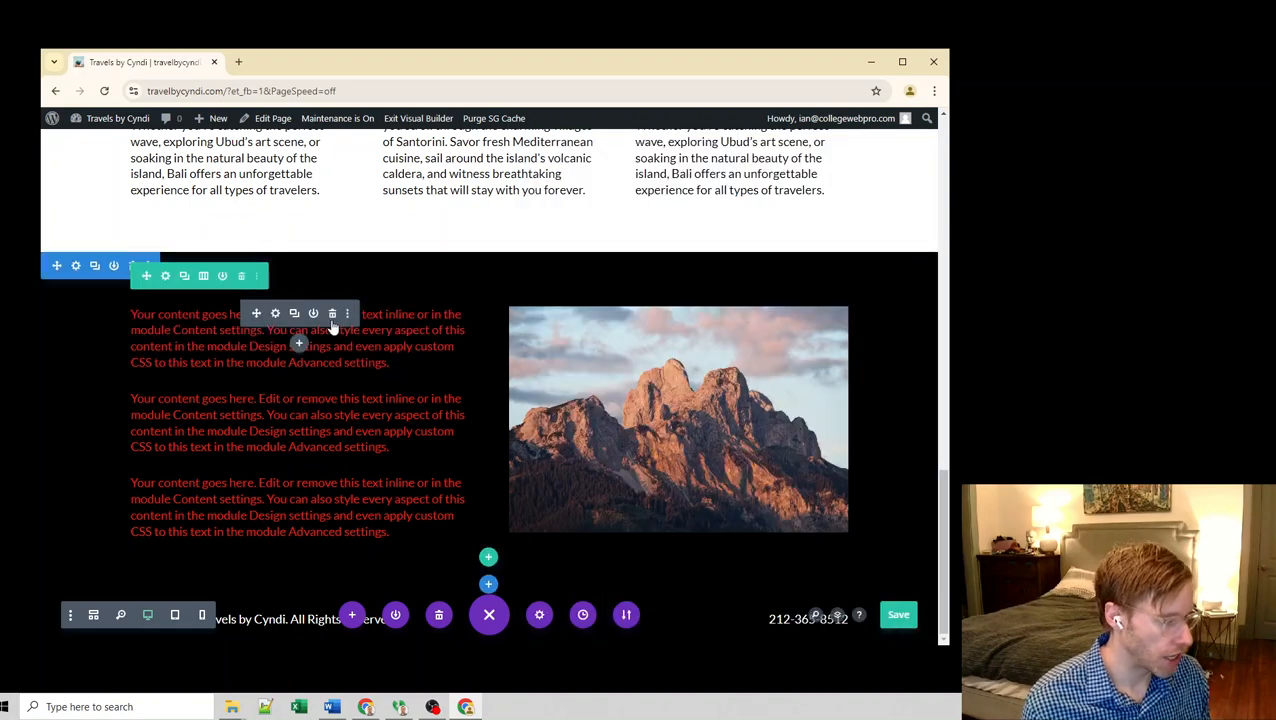
# Set the first text module's text color to white #ffffff and save the module settings.
pyautogui.click(275, 315)
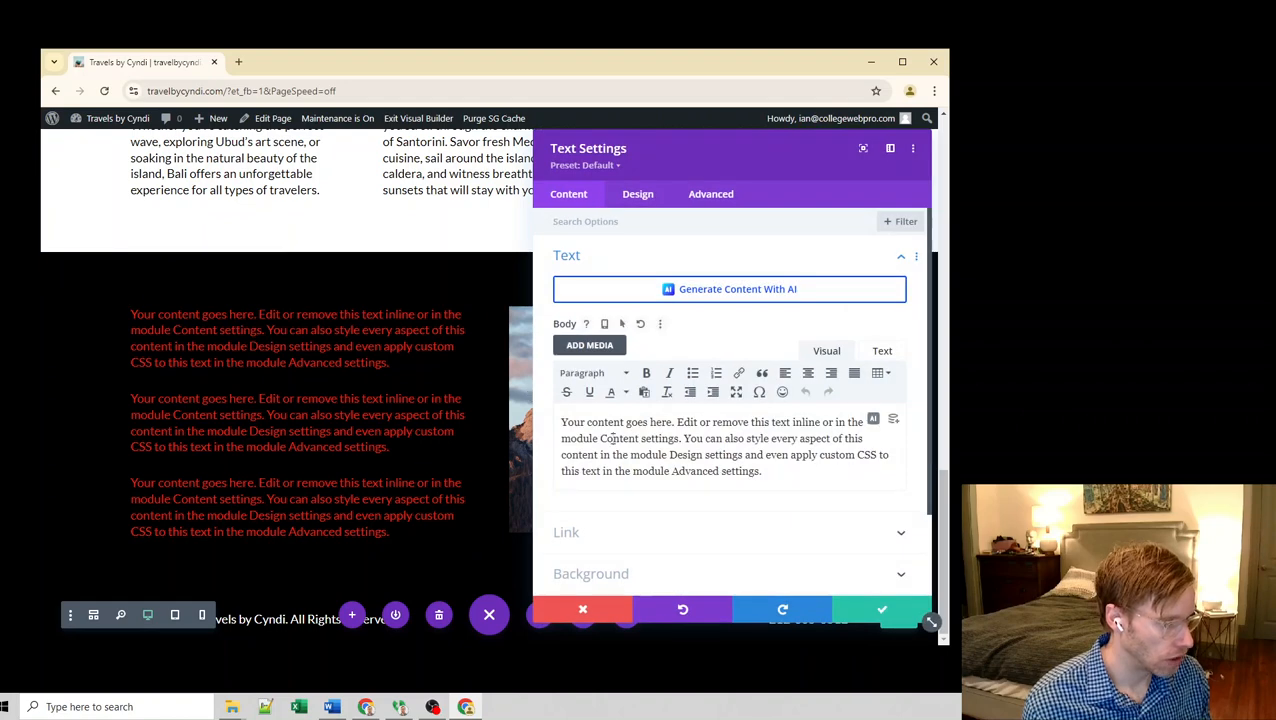
pyautogui.click(639, 197)
pyautogui.click(595, 259)
pyautogui.scroll(-1, 629, 377)
pyautogui.click(621, 445)
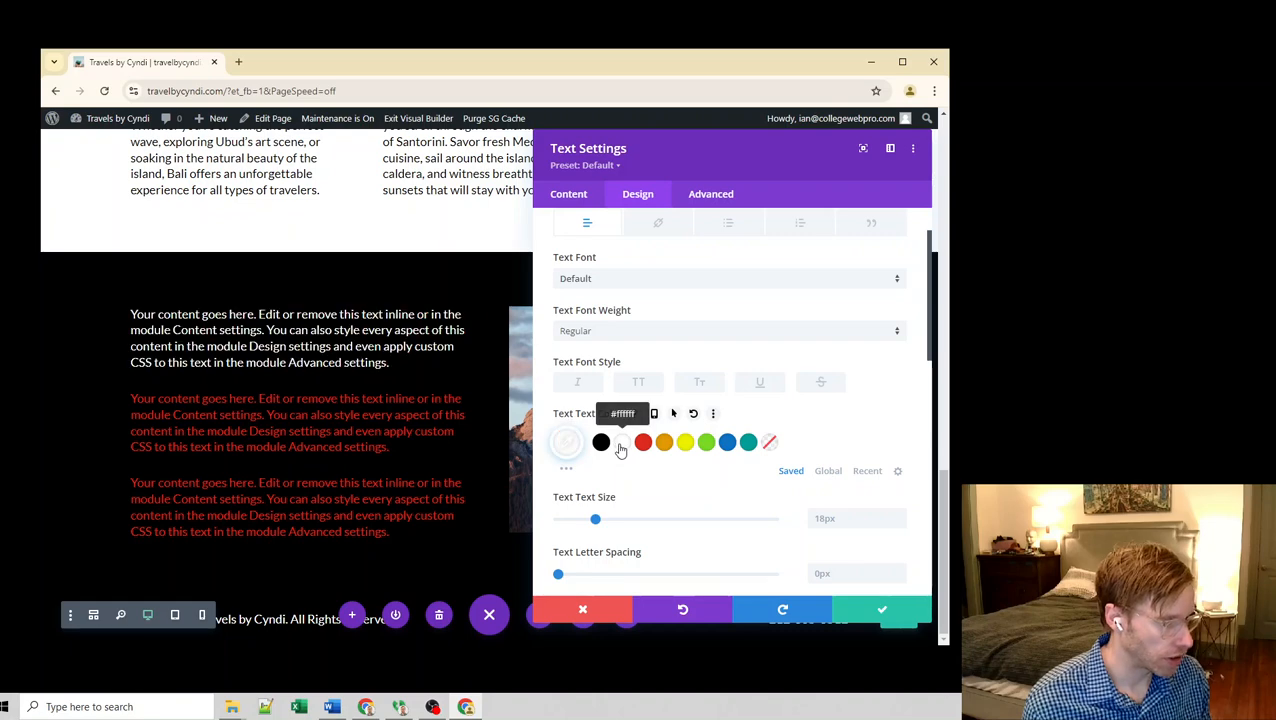
pyautogui.scroll(-4, 666, 436)
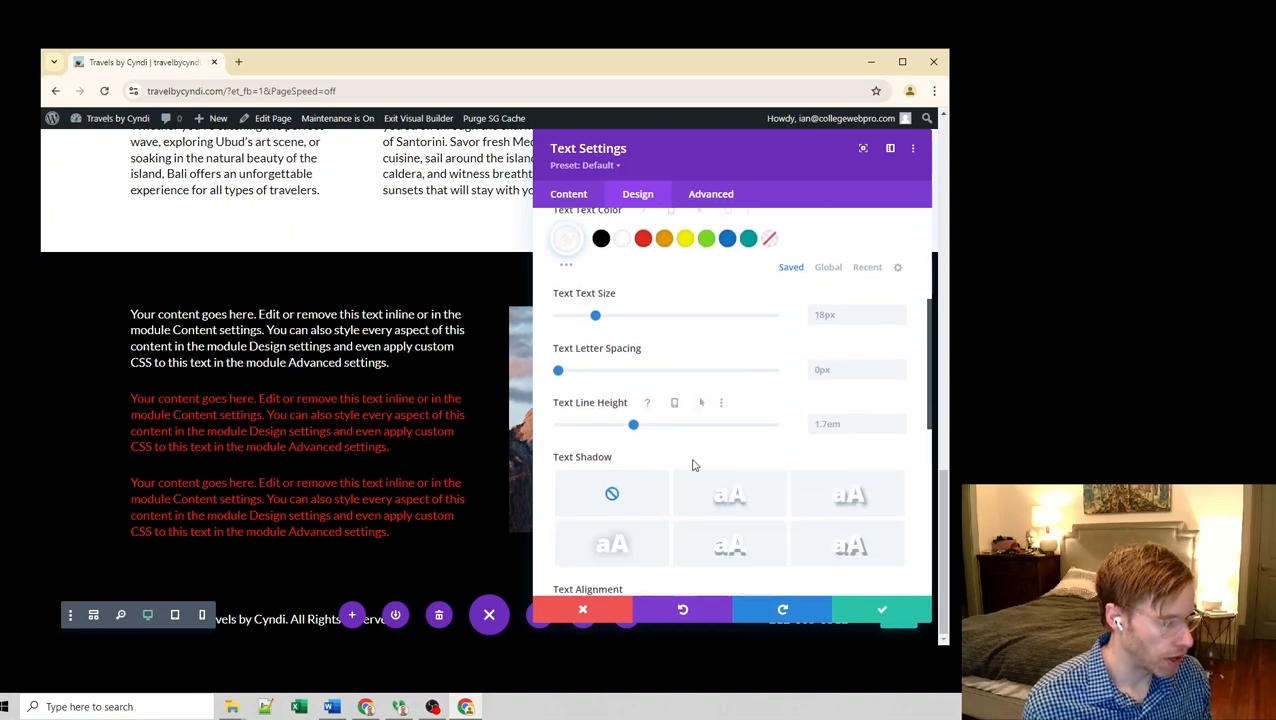
pyautogui.scroll(5, 690, 445)
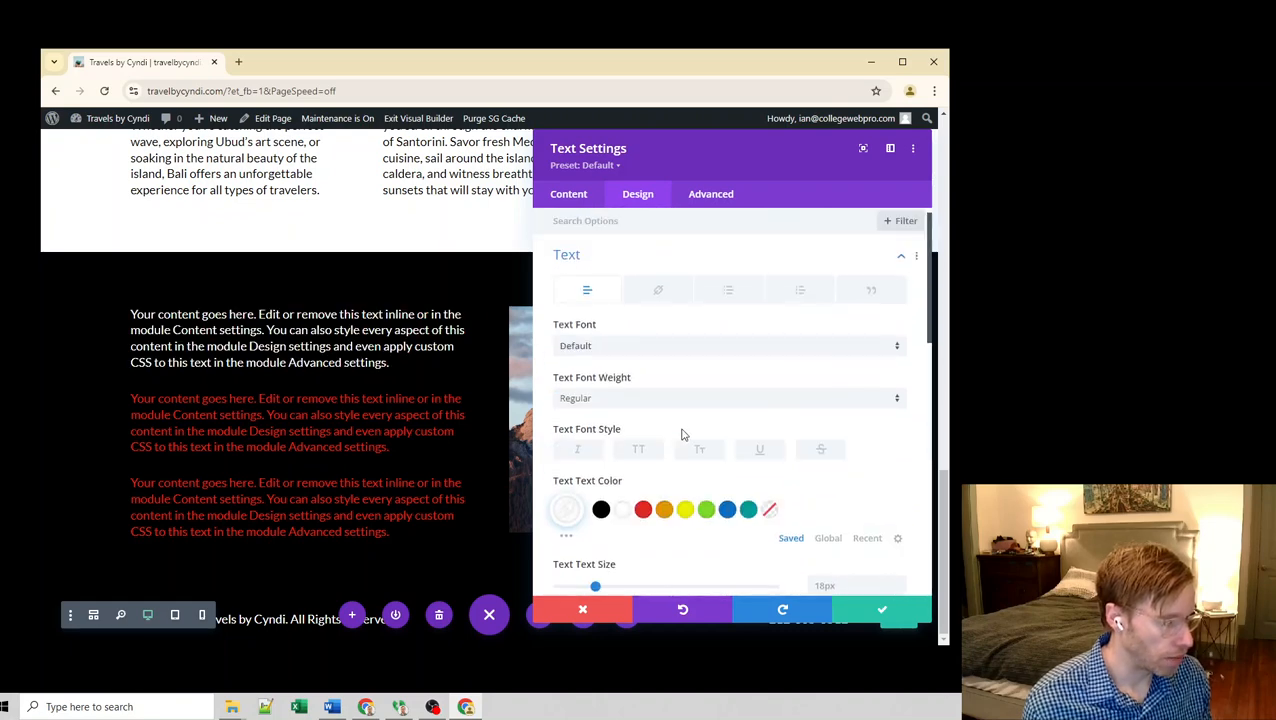
pyautogui.click(855, 613)
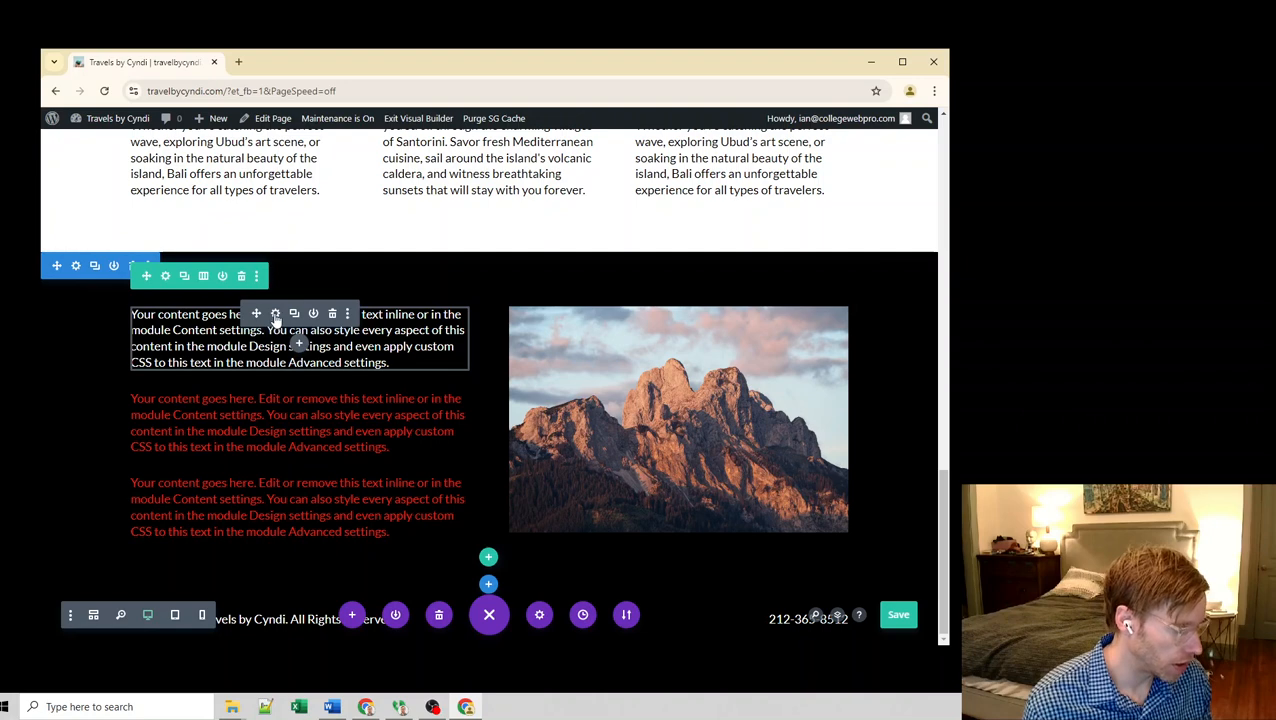
# Give the first text module a custom dark gray background color.
pyautogui.click(276, 314)
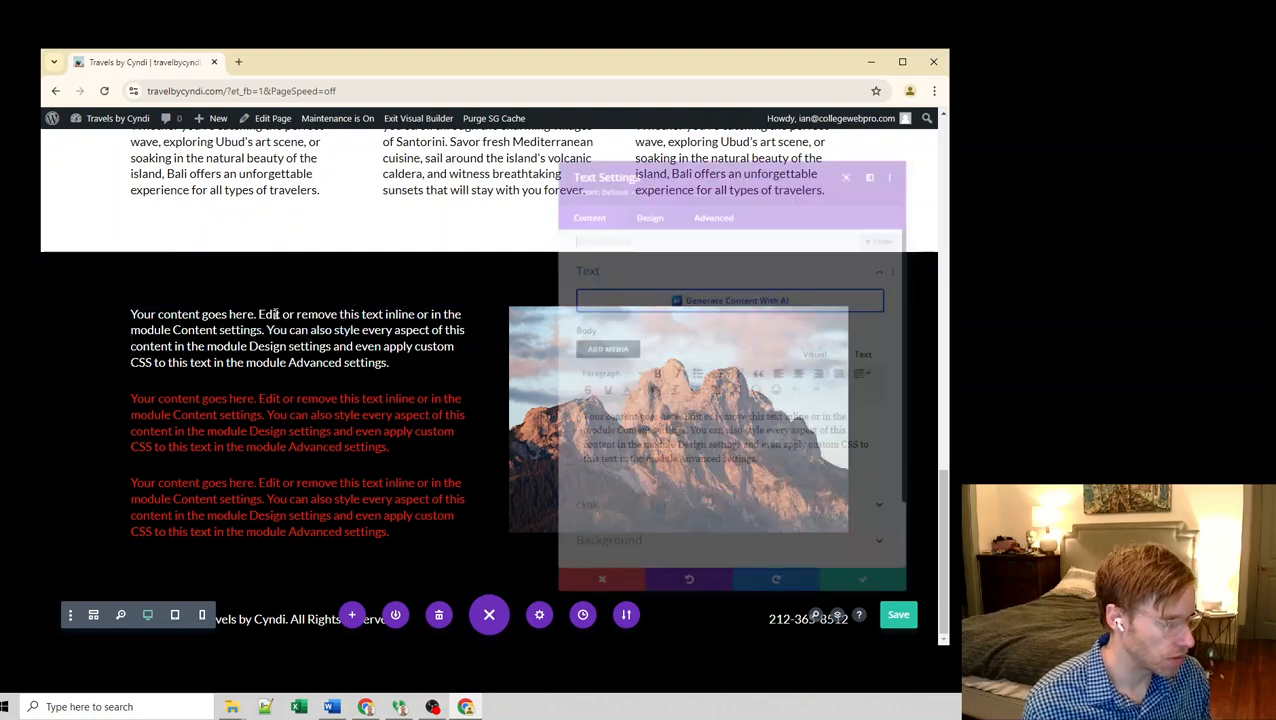
pyautogui.scroll(-2, 620, 478)
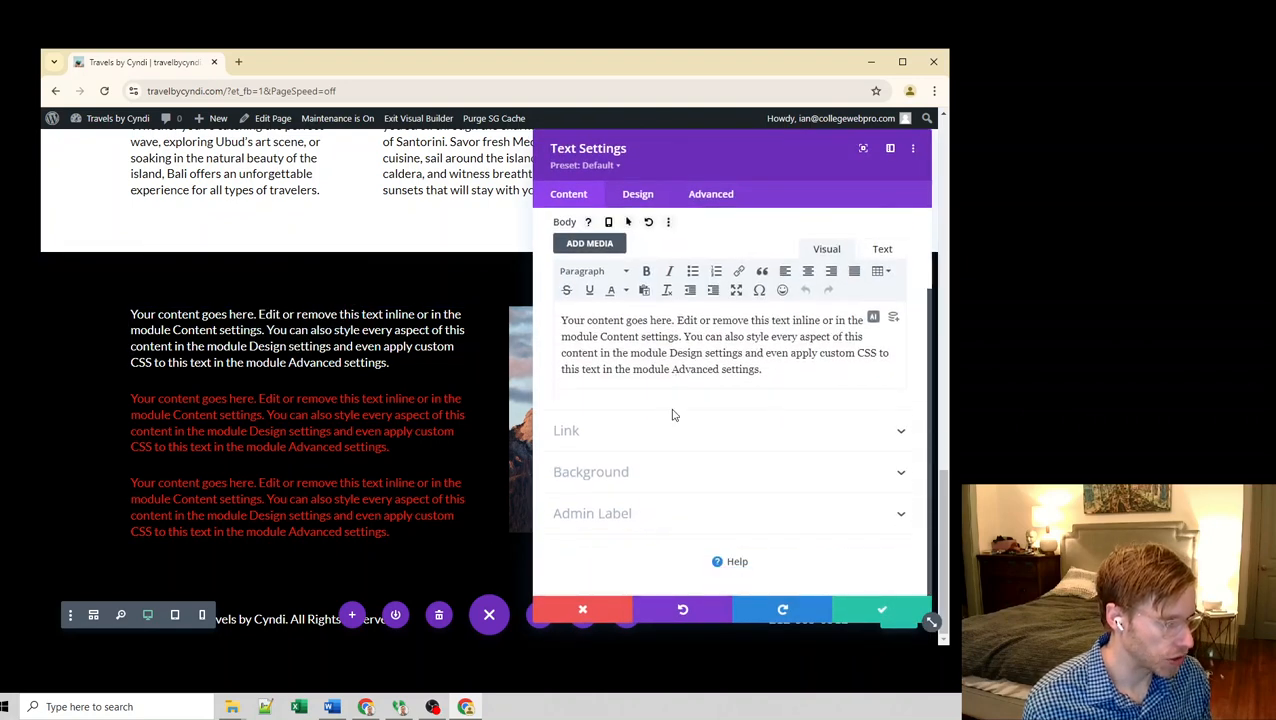
pyautogui.click(591, 472)
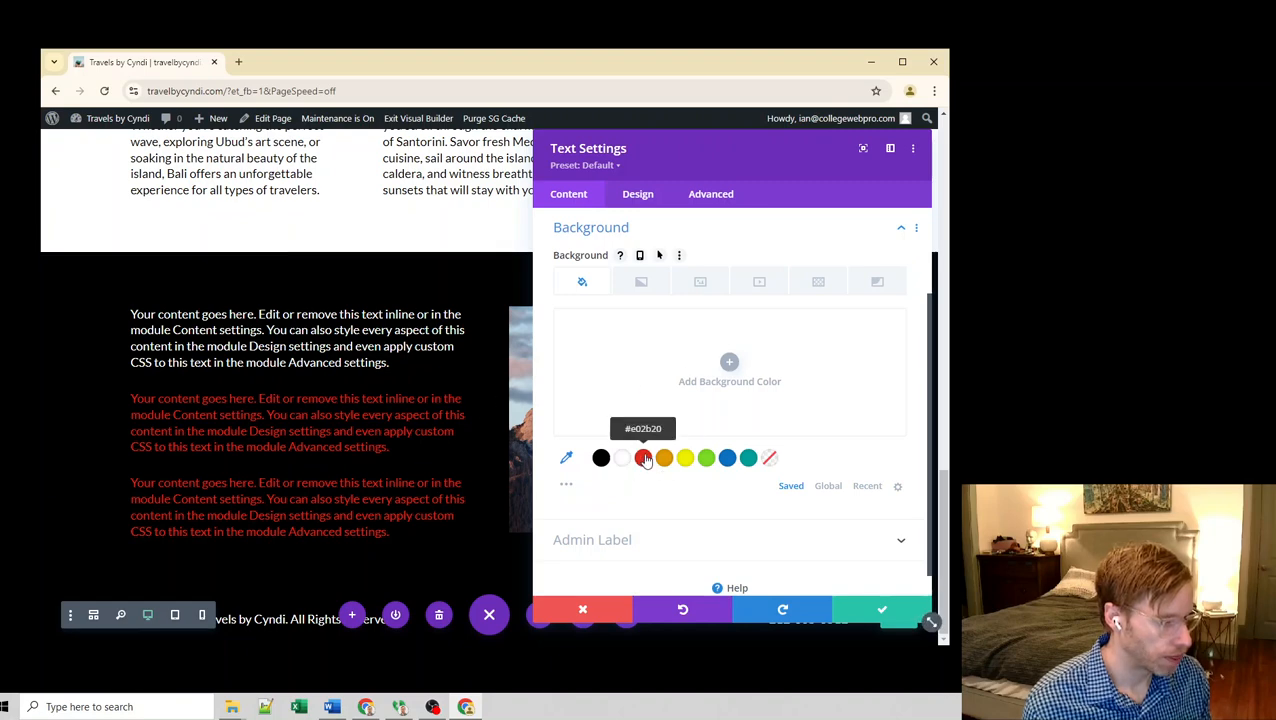
pyautogui.click(729, 362)
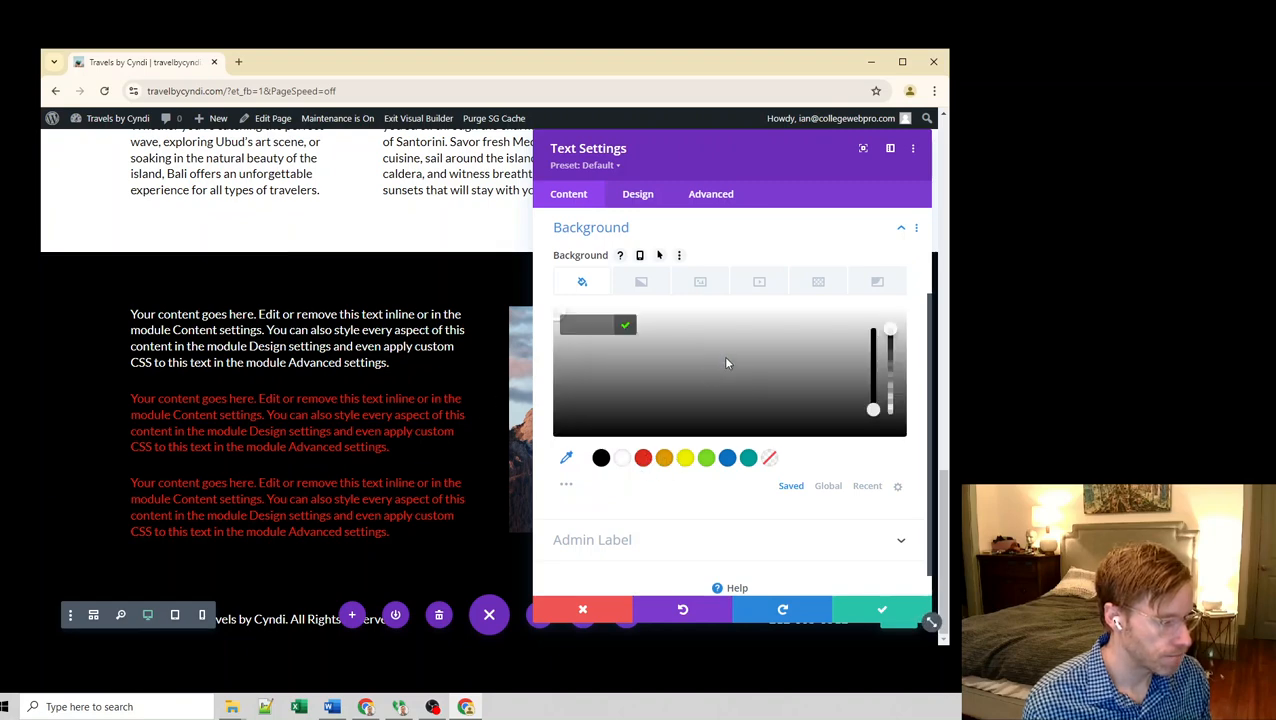
pyautogui.click(566, 457)
pyautogui.moveTo(661, 346); pyautogui.dragTo(583, 412)
# Set the first text module's padding to 20px on all four sides and save the module settings.
pyautogui.click(626, 194)
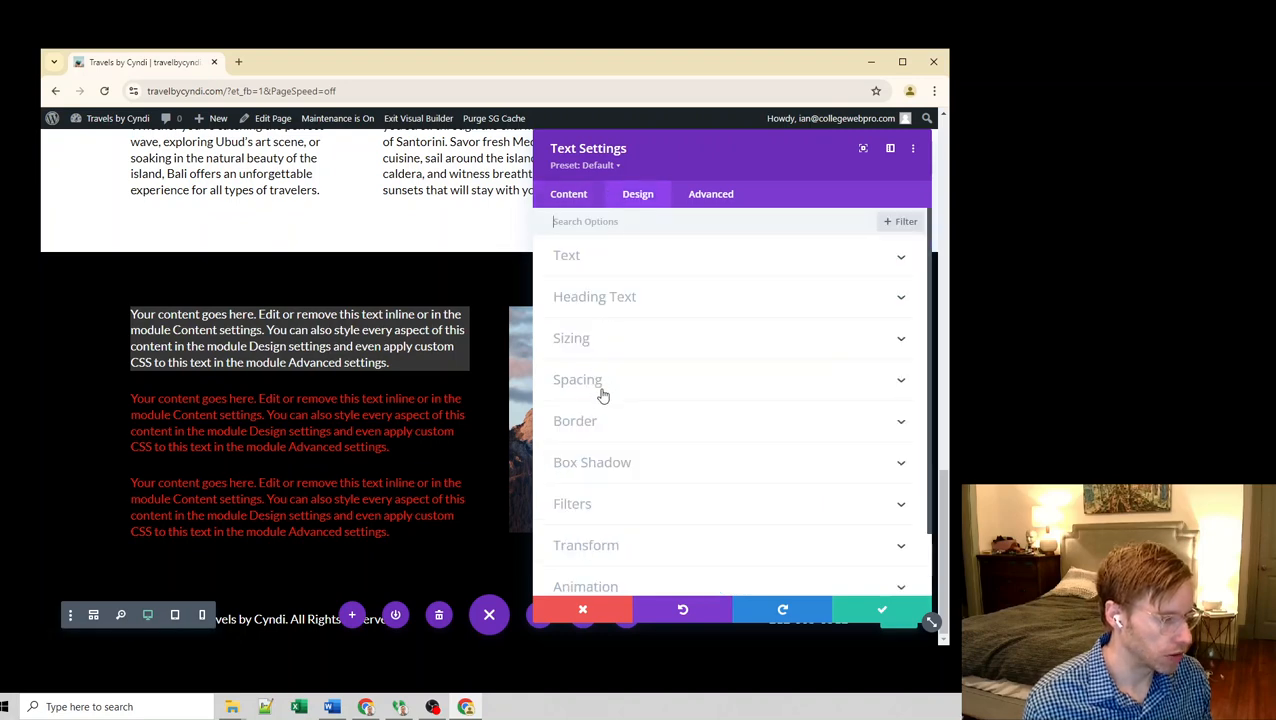
pyautogui.click(590, 381)
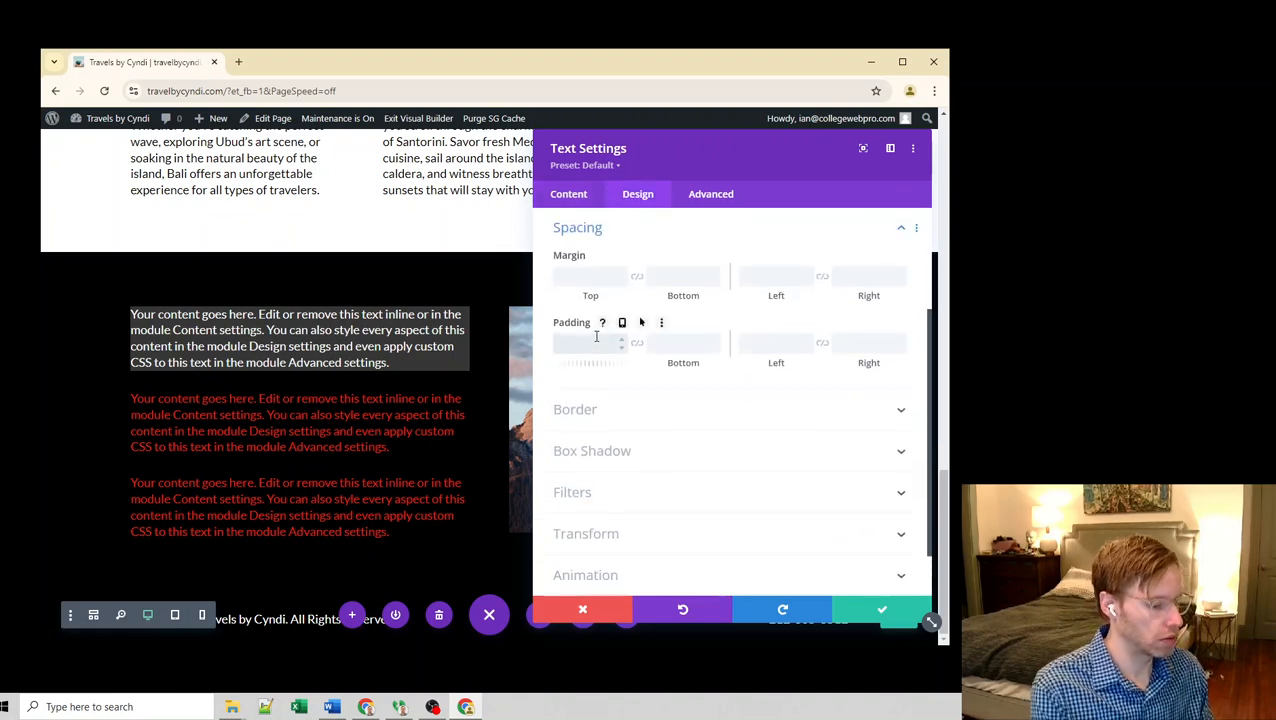
pyautogui.press('Tab')
pyautogui.write('20')
pyautogui.press('Tab')
pyautogui.write('20')
pyautogui.scroll(-1, 596, 340)
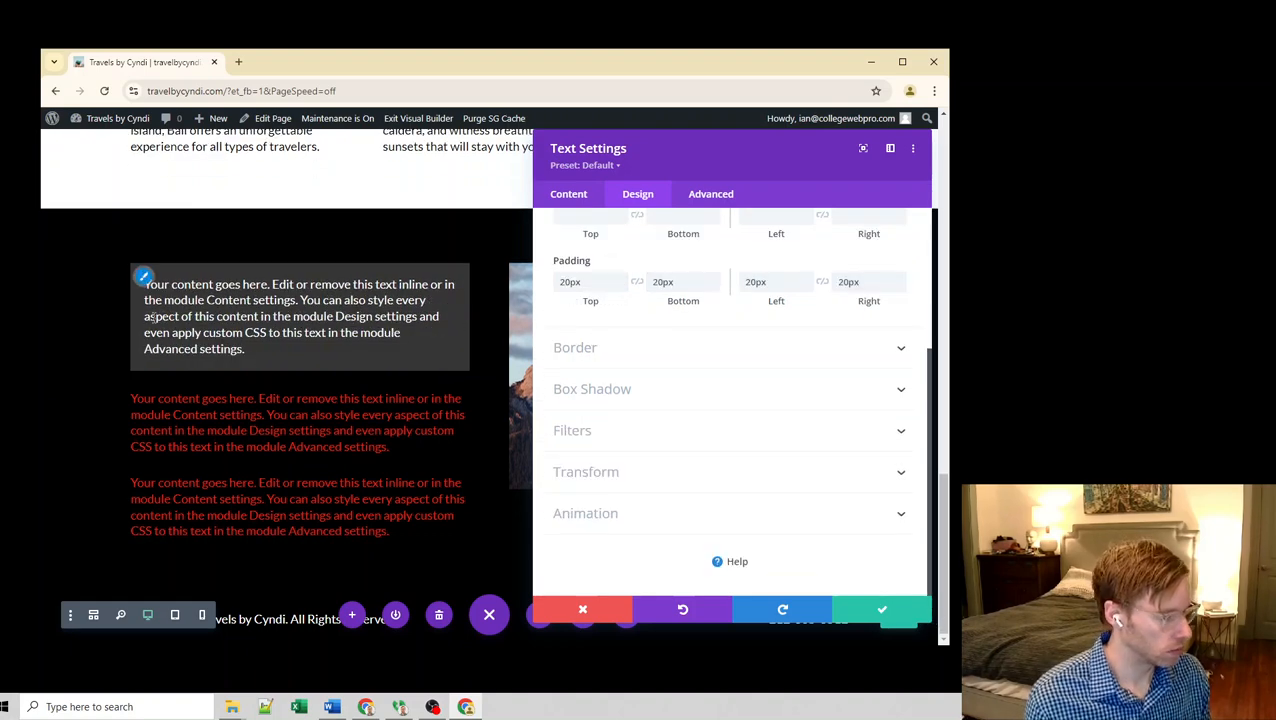
pyautogui.click(882, 610)
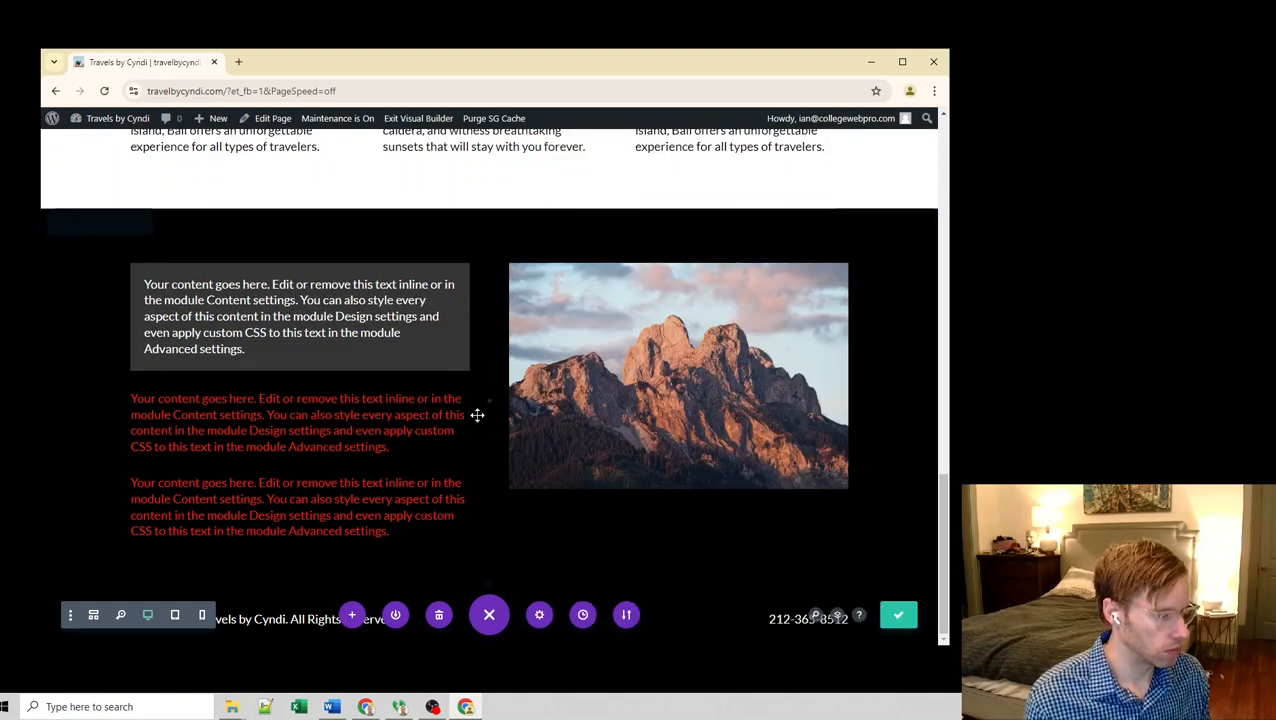
# Delete the two red text modules below the gray text box.
pyautogui.scroll(1, 334, 420)
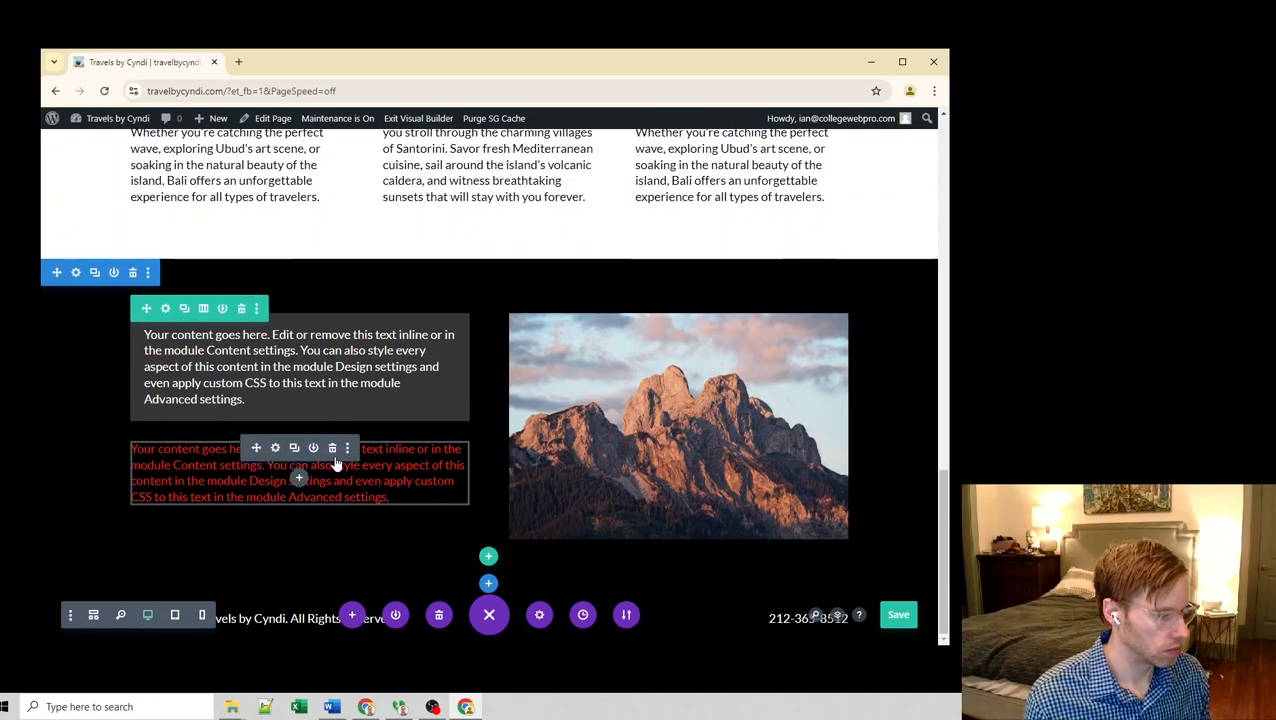
pyautogui.click(333, 449)
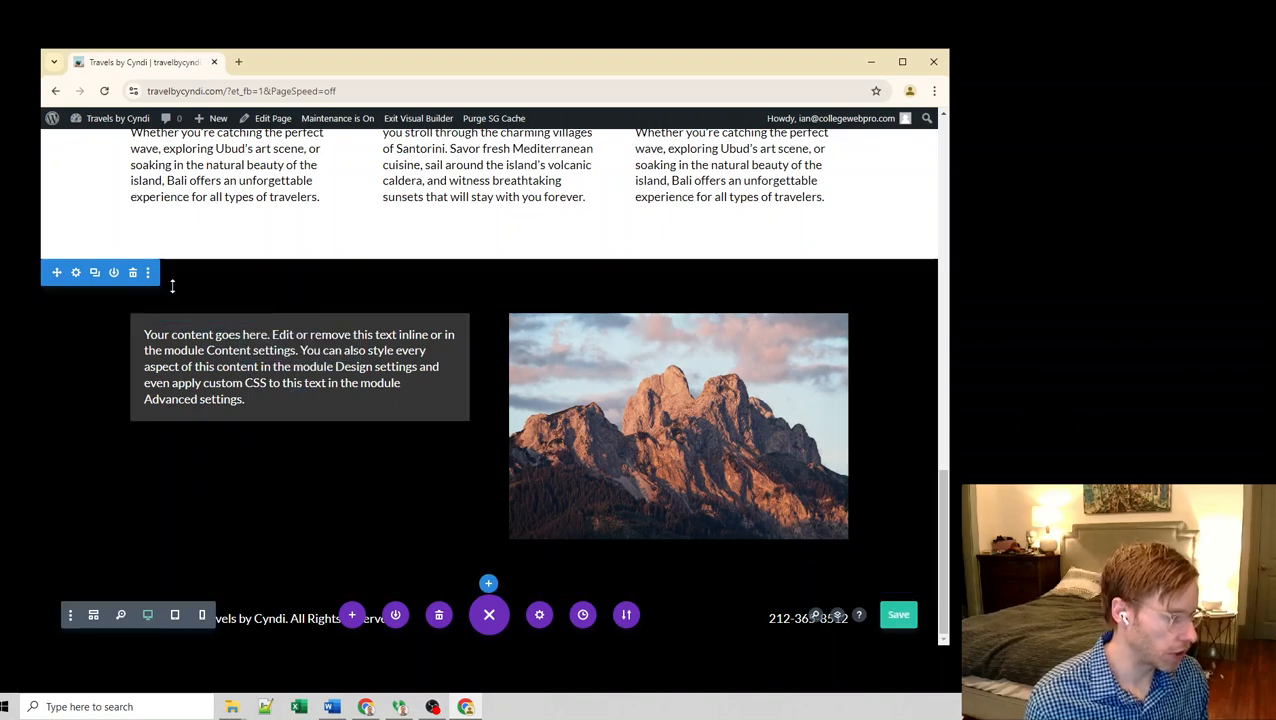
# Save the black section to the Divi Library under the name mountain-quote-section.
pyautogui.click(115, 273)
pyautogui.write('mountain-quote-section')
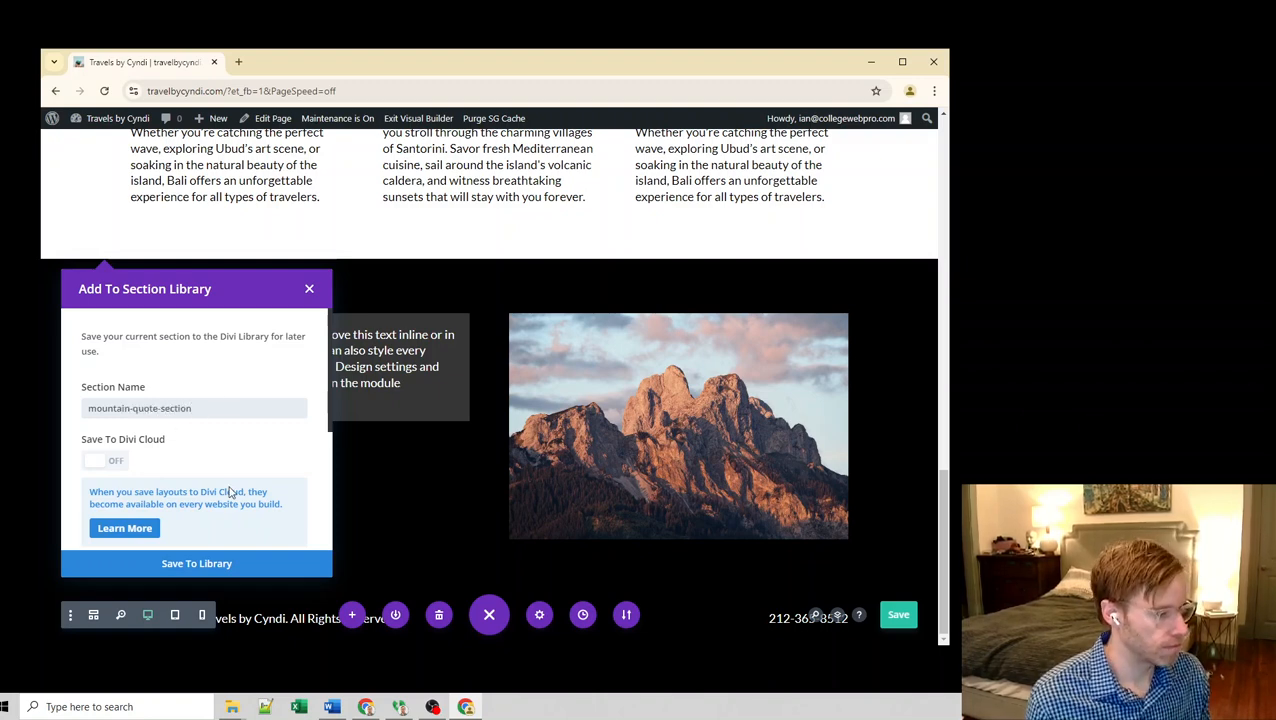
pyautogui.click(219, 563)
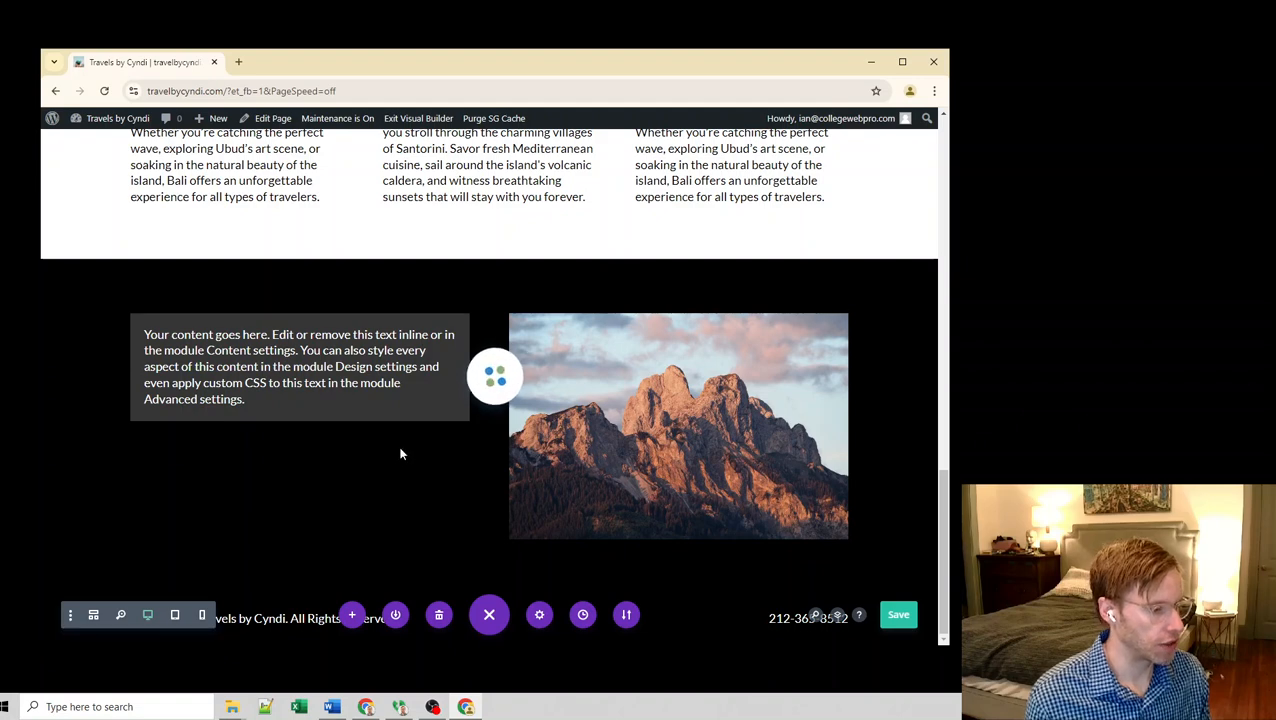